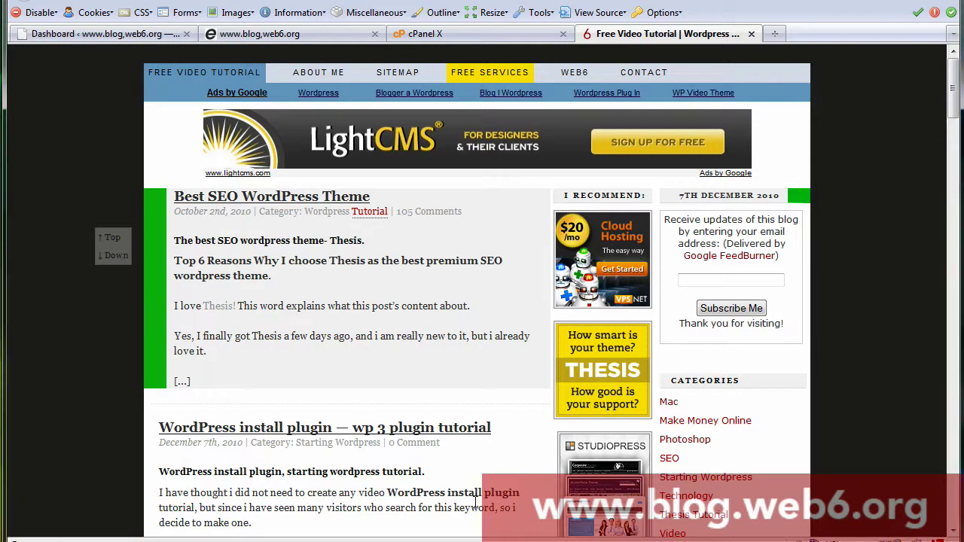
- Open the WordPress install plugin tutorial post and scroll to the Install Plugins screenshot
left_click(399, 429)
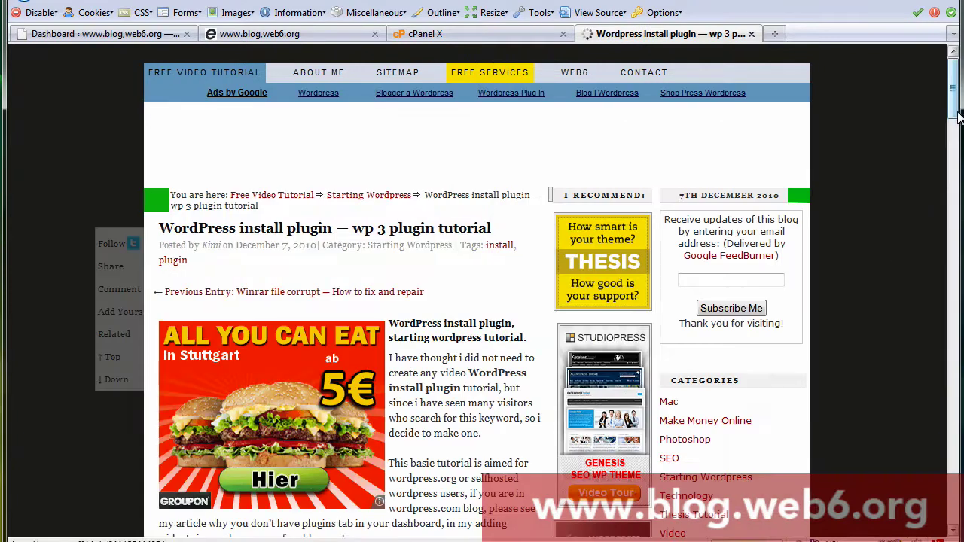
scroll(956, 113, "down", 10)
scroll(482, 286, "down", 2)
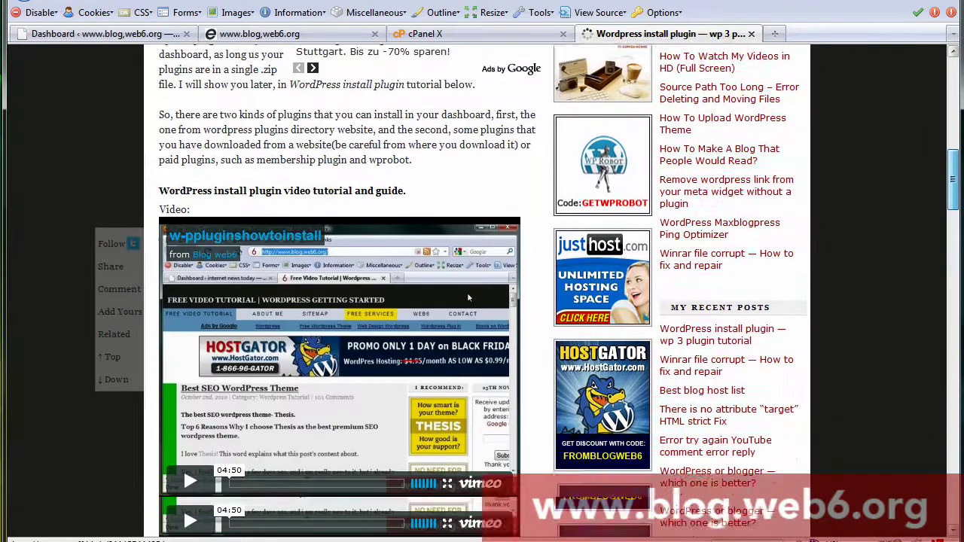
scroll(482, 286, "down", 3)
scroll(482, 286, "down", 4)
scroll(482, 286, "down", 5)
scroll(308, 210, "down", 3)
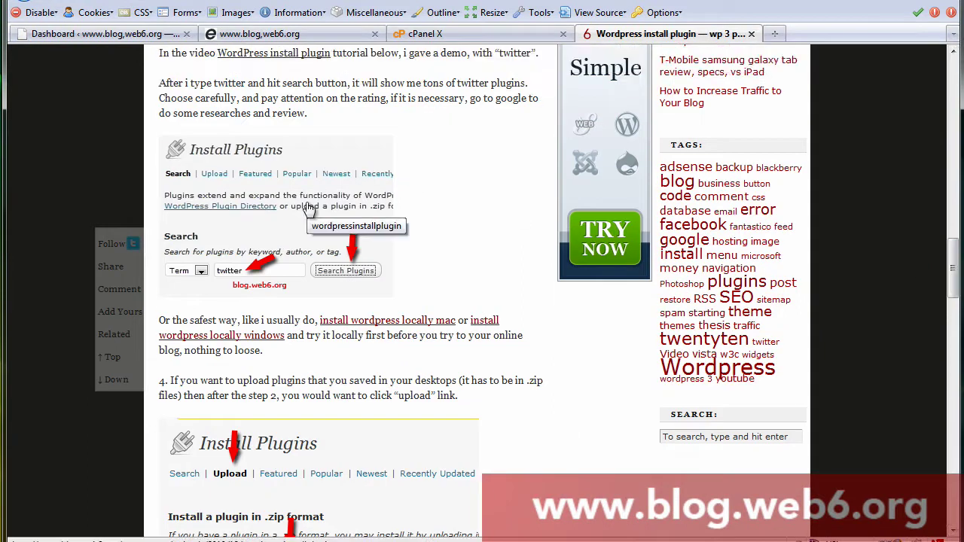
- Inspect the Install Plugins screenshot with Firebug and copy its image URL
key("F12")
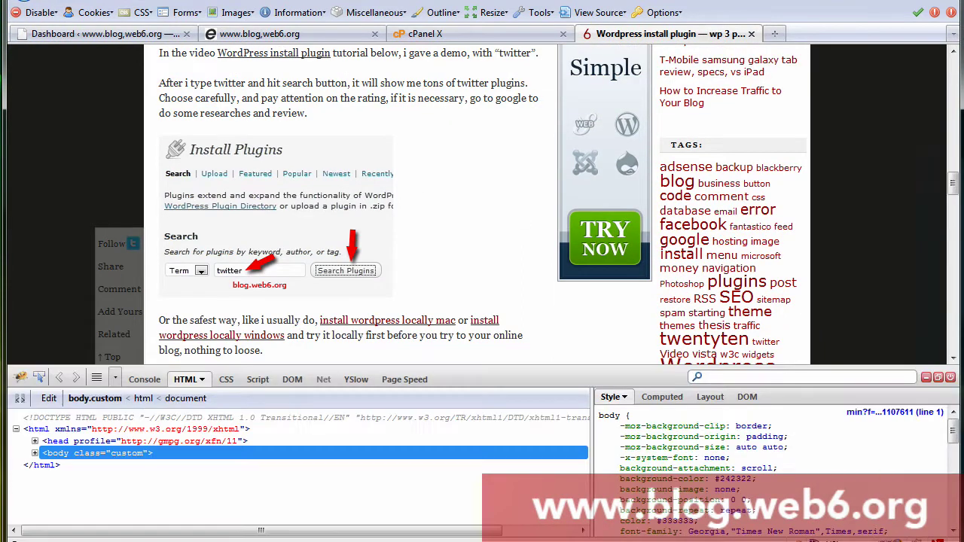
left_click(39, 378)
left_click(252, 290)
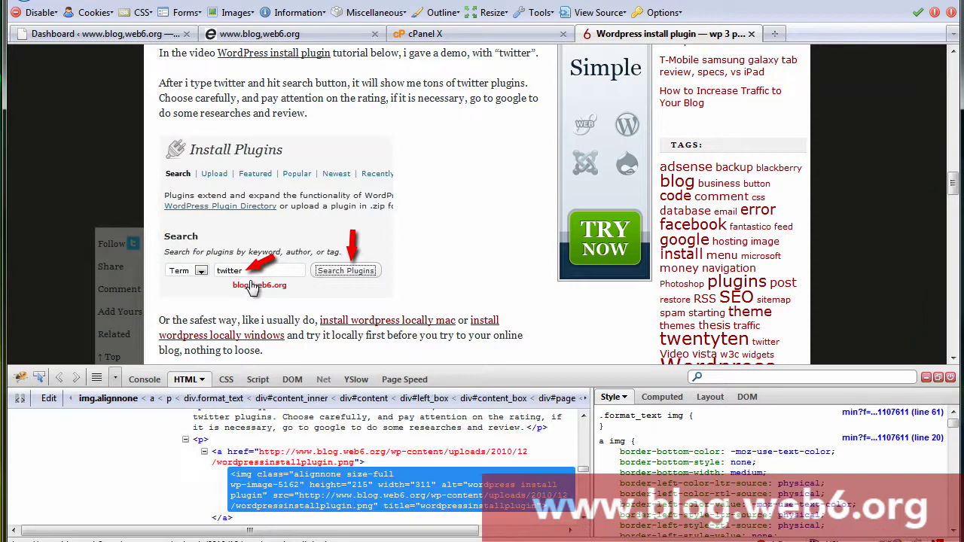
left_click(480, 495)
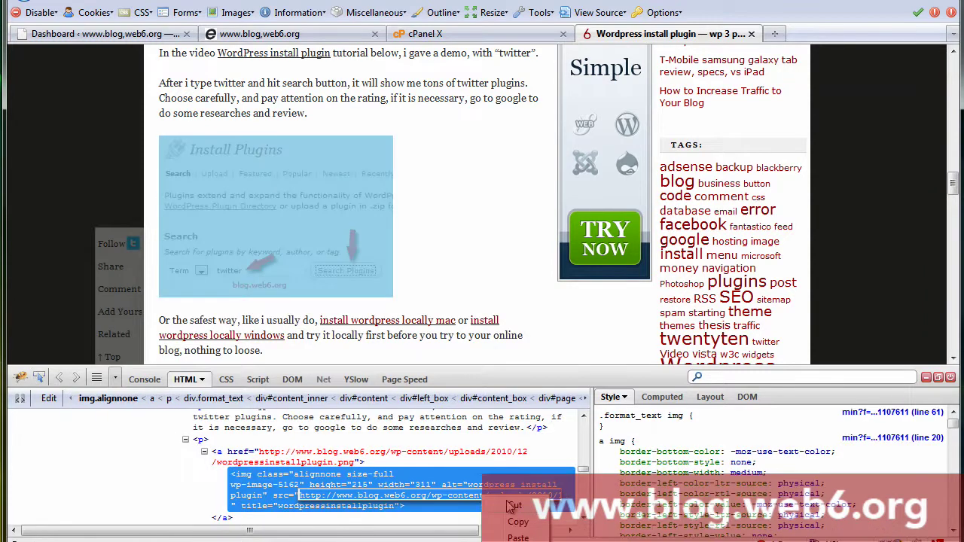
left_click(926, 377)
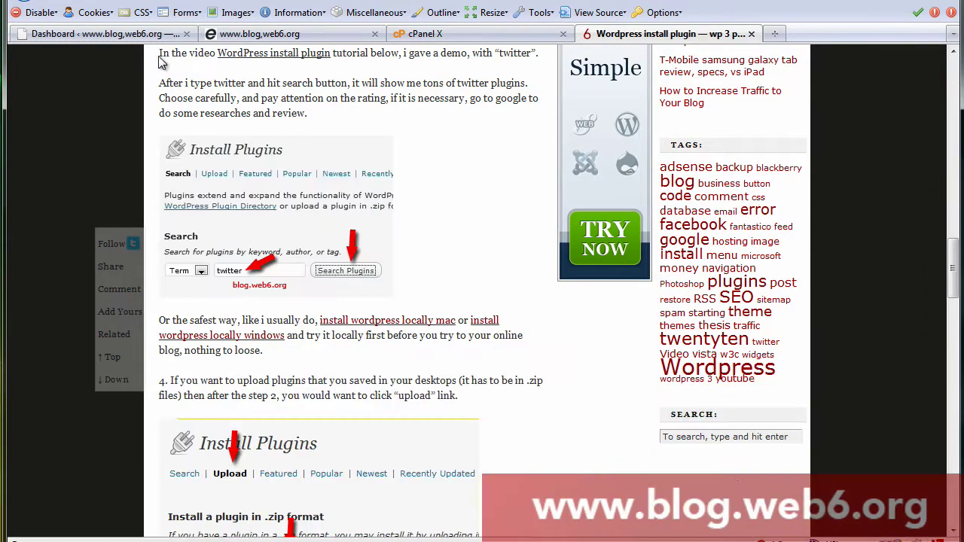
- From the dashboard's Posts list, edit Hello world! and place the cursor in its text
left_click(105, 34)
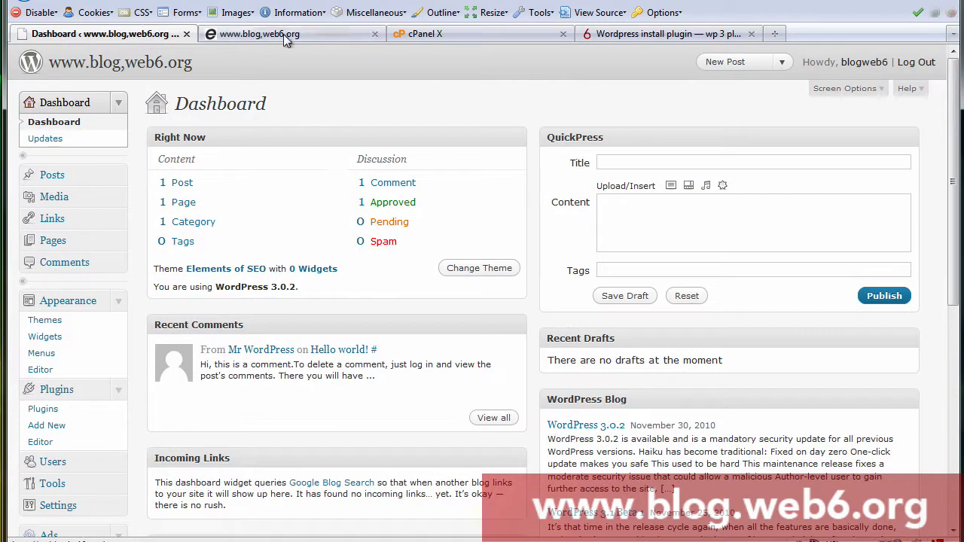
left_click(119, 173)
left_click(58, 197)
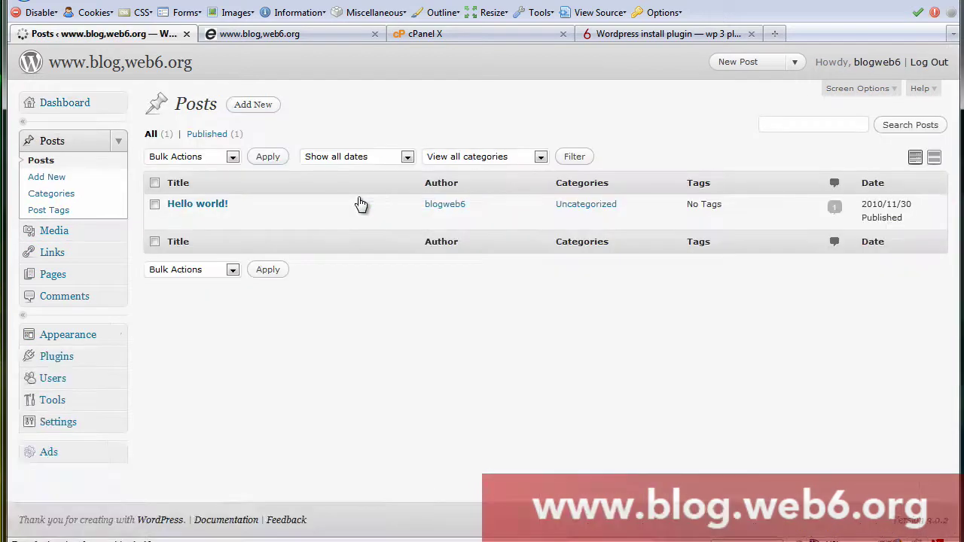
left_click(174, 220)
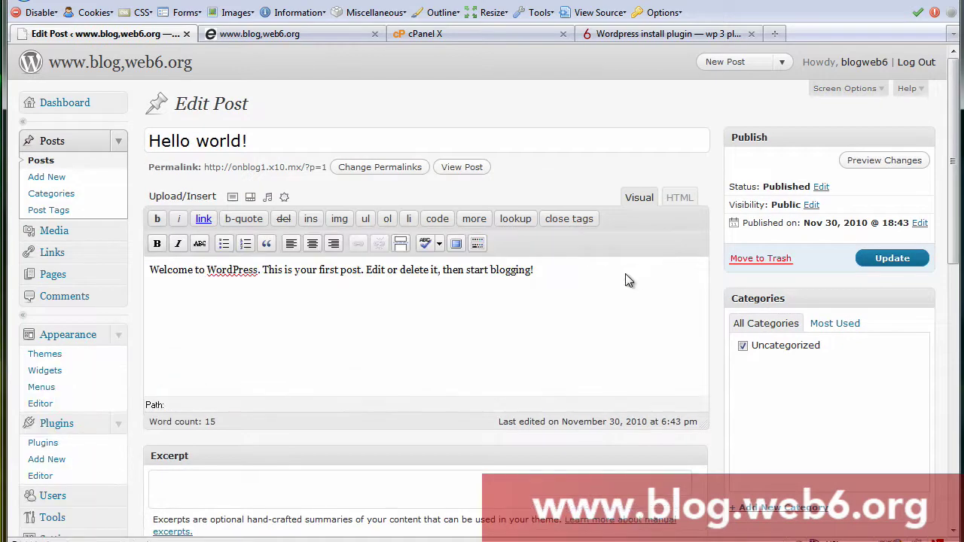
left_click(541, 280)
- Insert the copied wordpressinstallplugin.png screenshot URL into the post as an image from URL
left_click(232, 196)
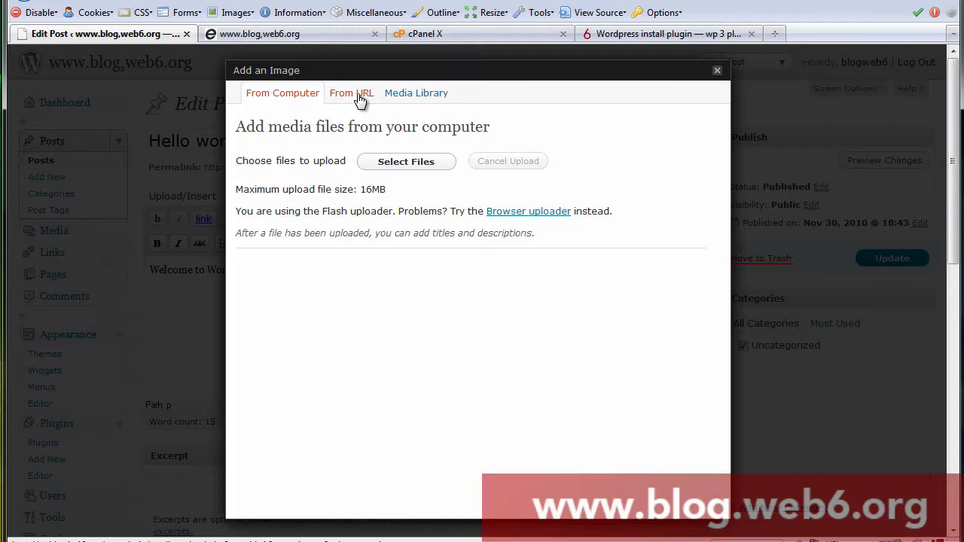
left_click(350, 94)
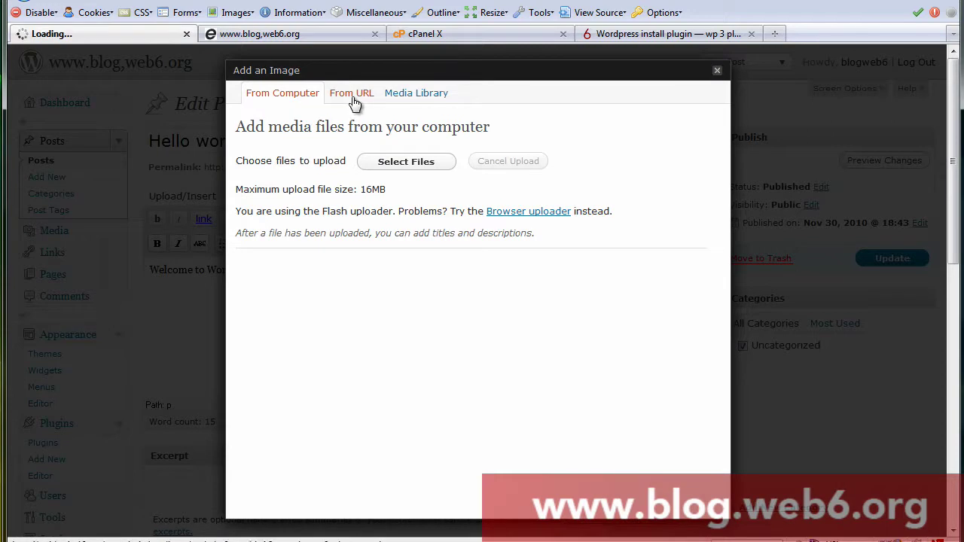
left_click(396, 195)
key("ctrl+v")
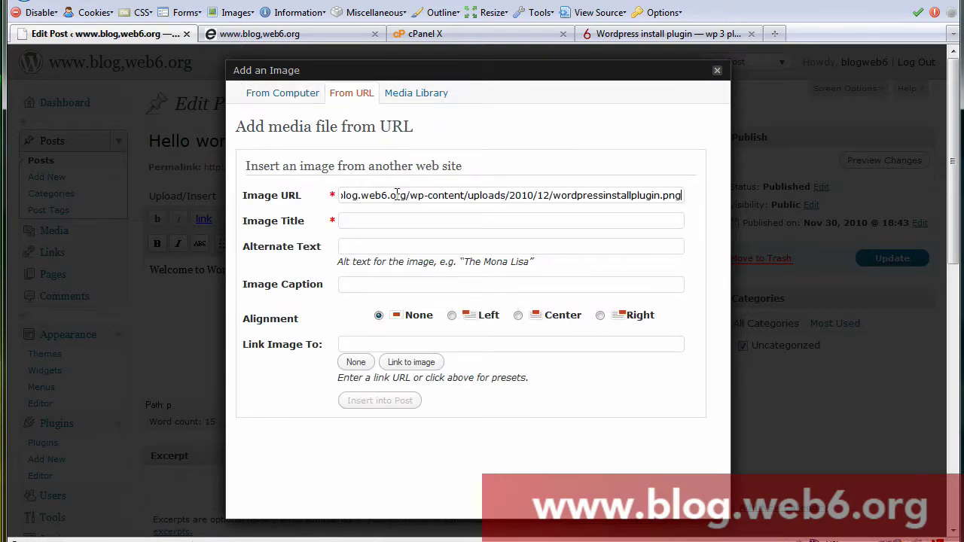
left_click(393, 220)
left_click(381, 403)
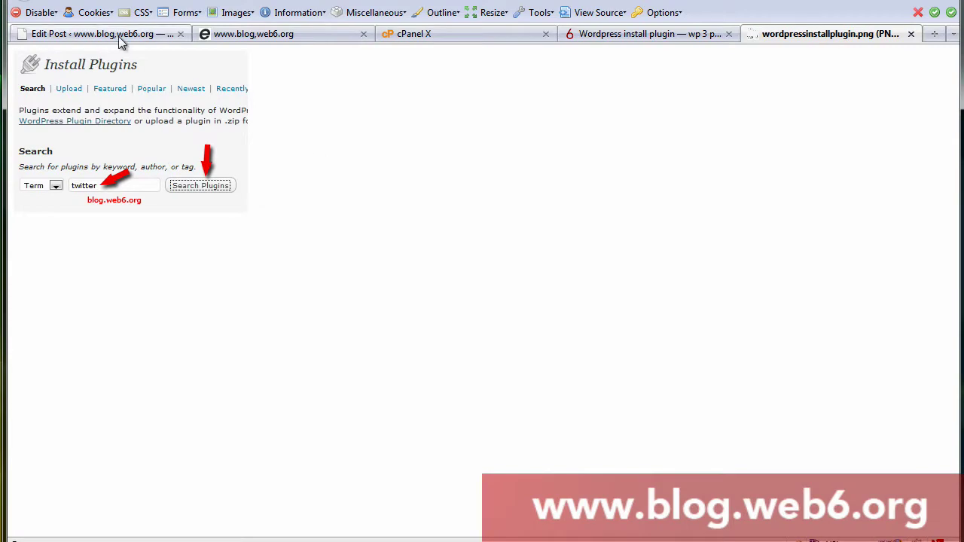
- Update the Hello world! post containing the hotlinked wordpressinstallplugin.png image
left_click(118, 34)
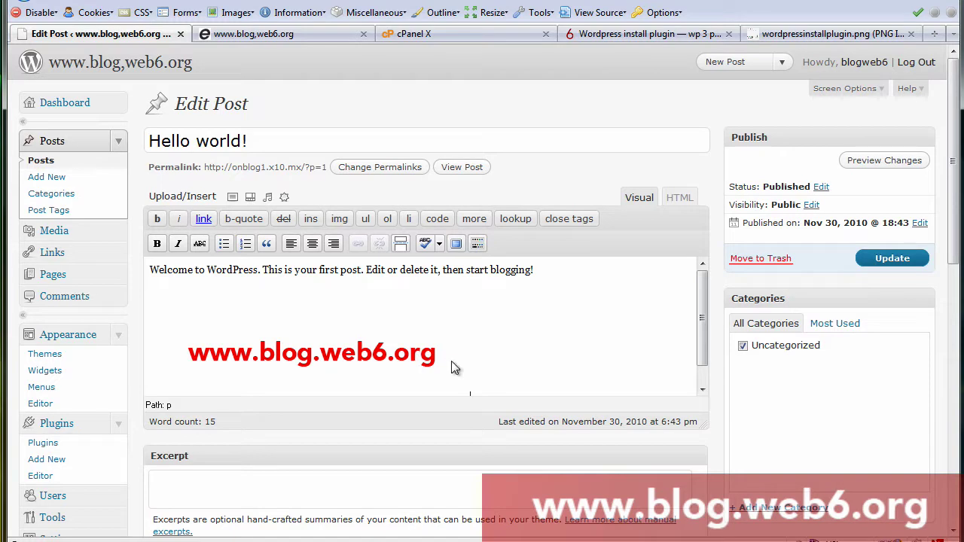
left_click(401, 360)
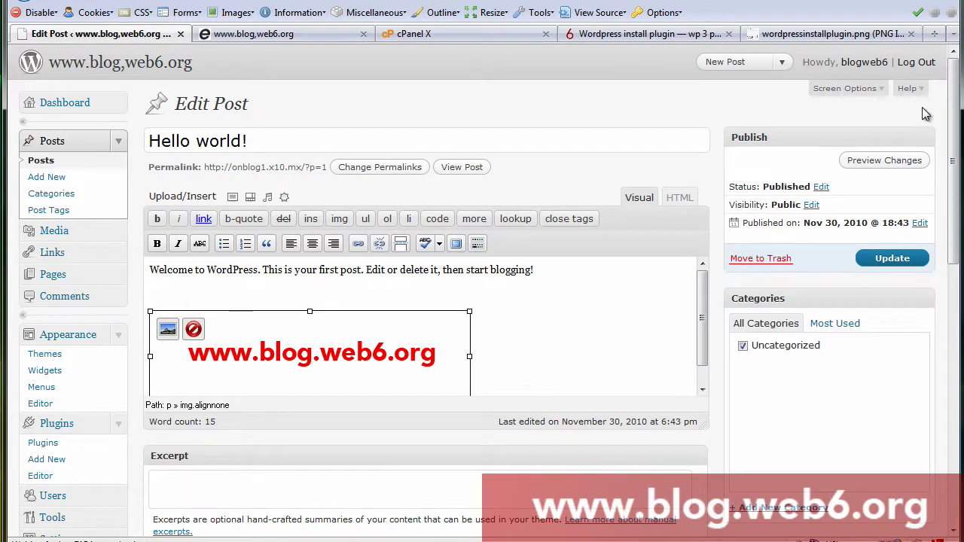
left_click(890, 258)
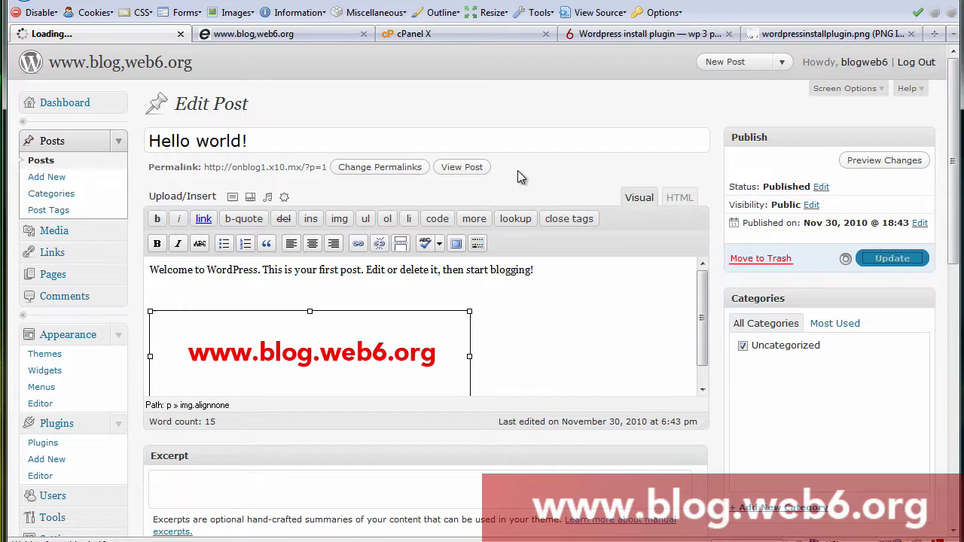
left_click(255, 38)
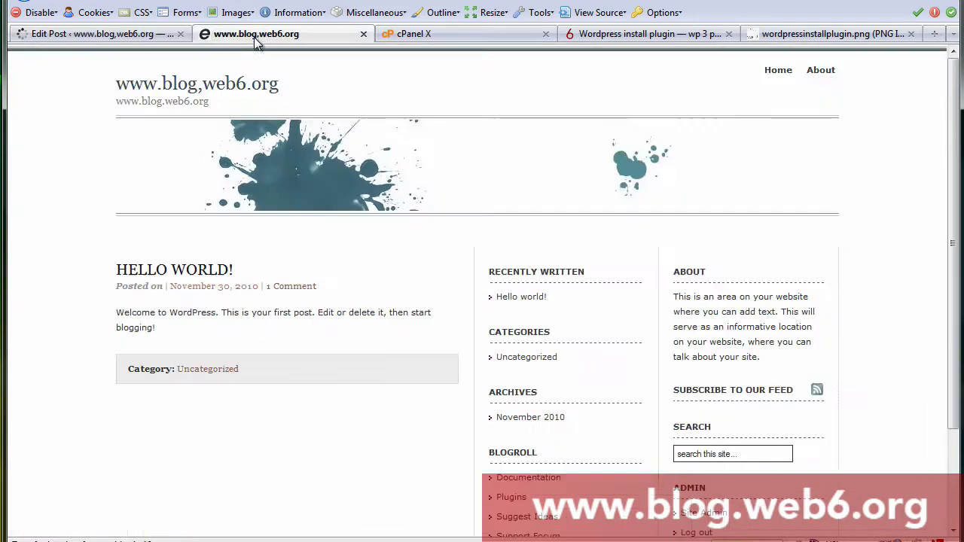
left_click(171, 272)
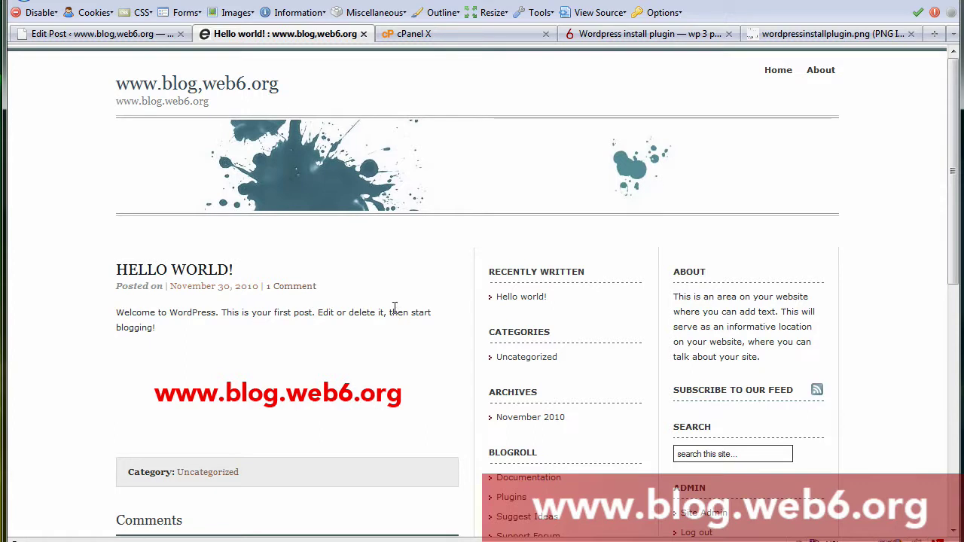
- Open cPanel File Manager on public_html with Show Hidden Files (dotfiles) enabled
left_click(482, 35)
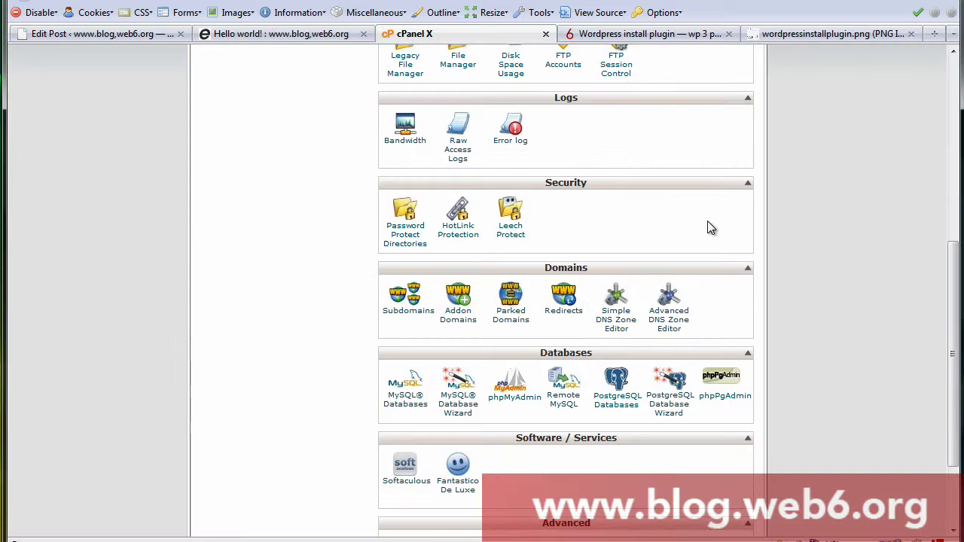
scroll(705, 218, "up", 2)
left_click(448, 150)
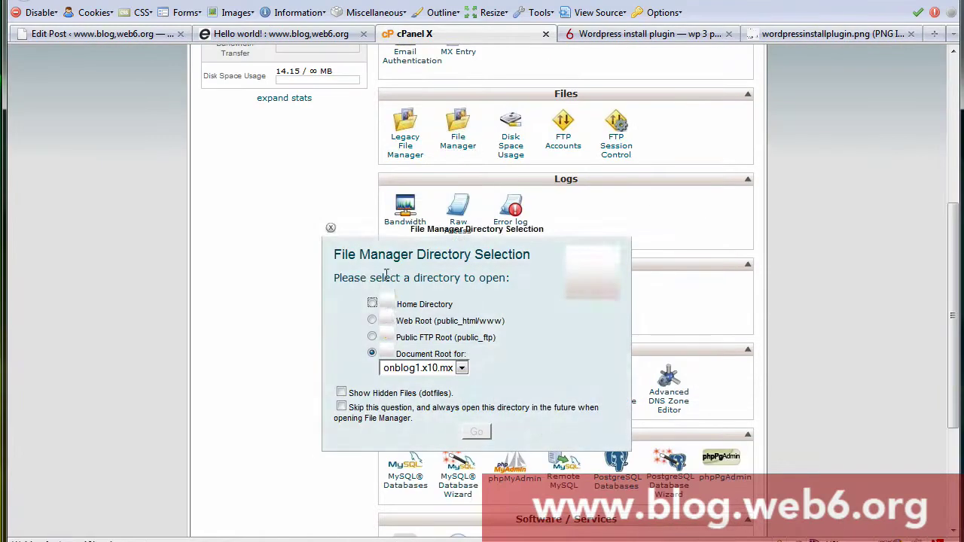
left_click(341, 393)
left_click(477, 434)
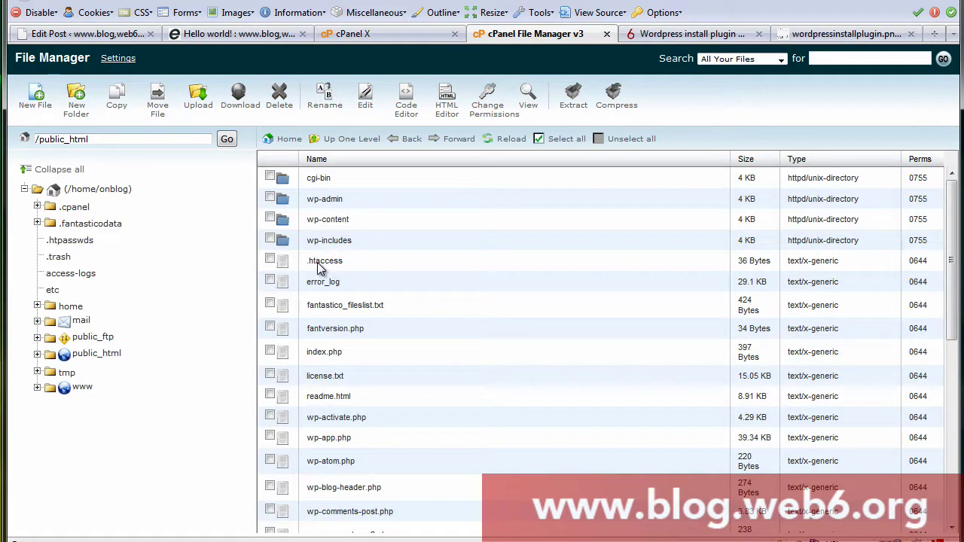
- Download a backup copy of .htaccess, then open it in the text editor
left_click(270, 259)
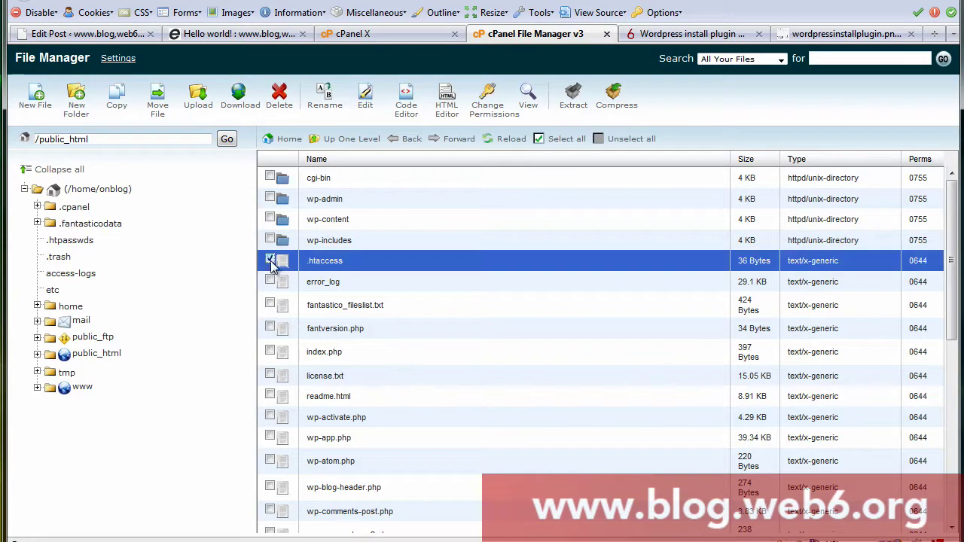
left_click(240, 102)
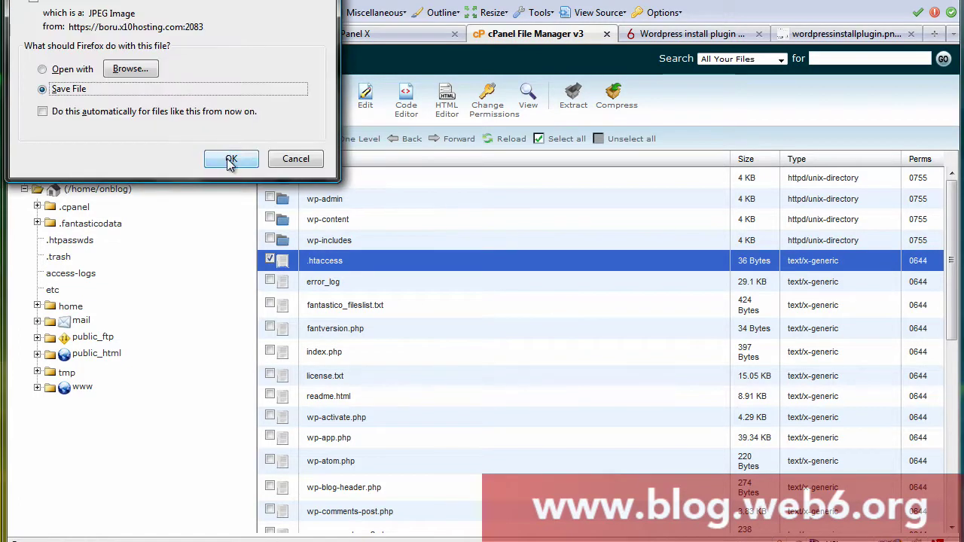
left_click(231, 158)
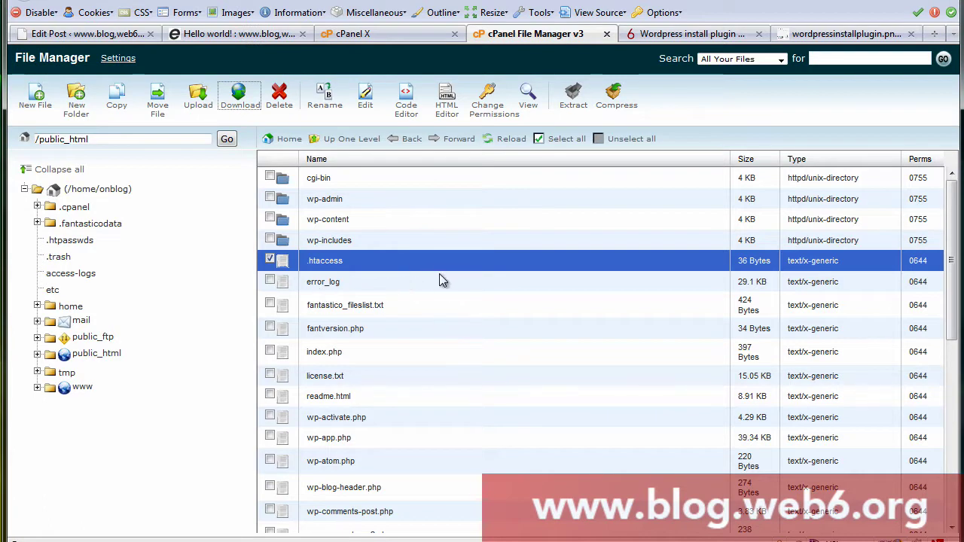
left_click(365, 105)
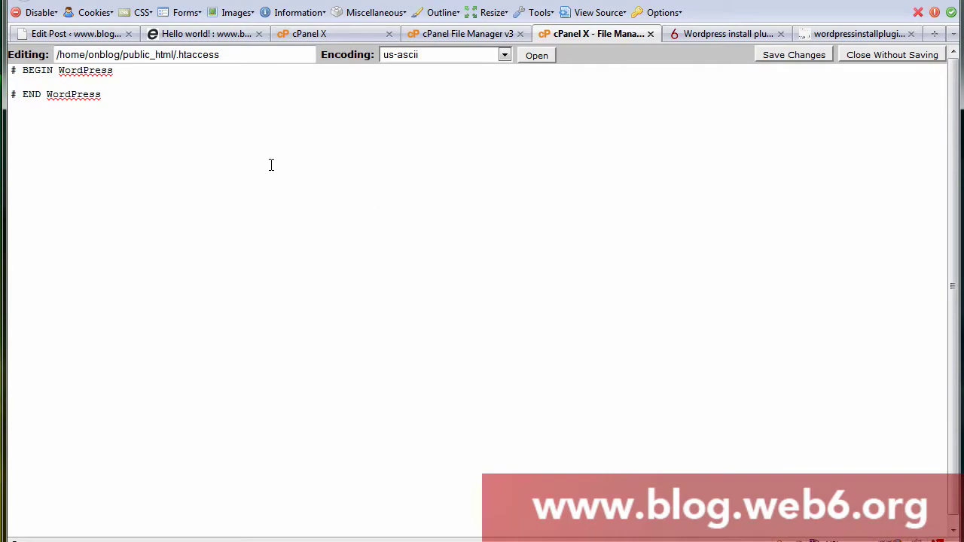
- Paste the hotlink-protection rewrite rules from Notepad below # END WordPress in .htaccess
key("alt+Tab")
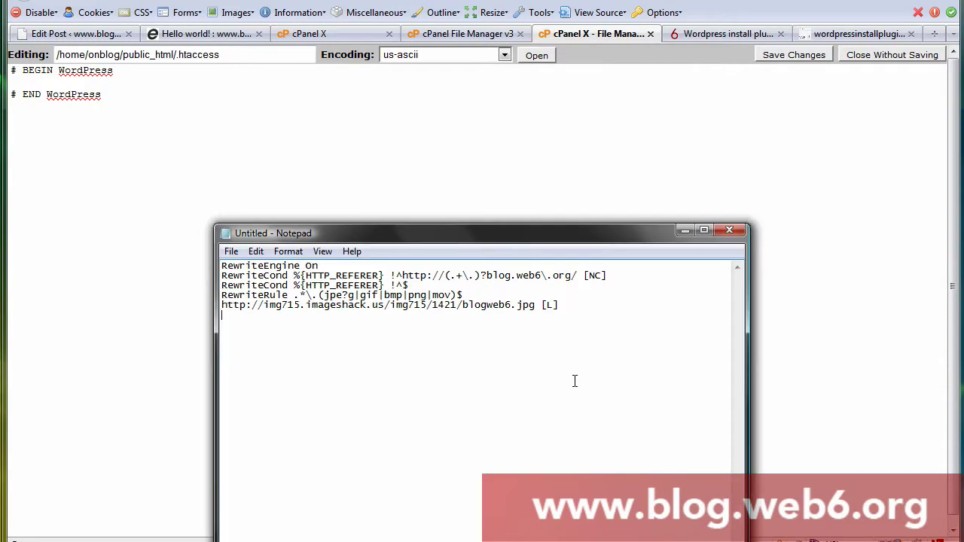
left_click_drag(569, 314, 195, 255)
right_click(287, 293)
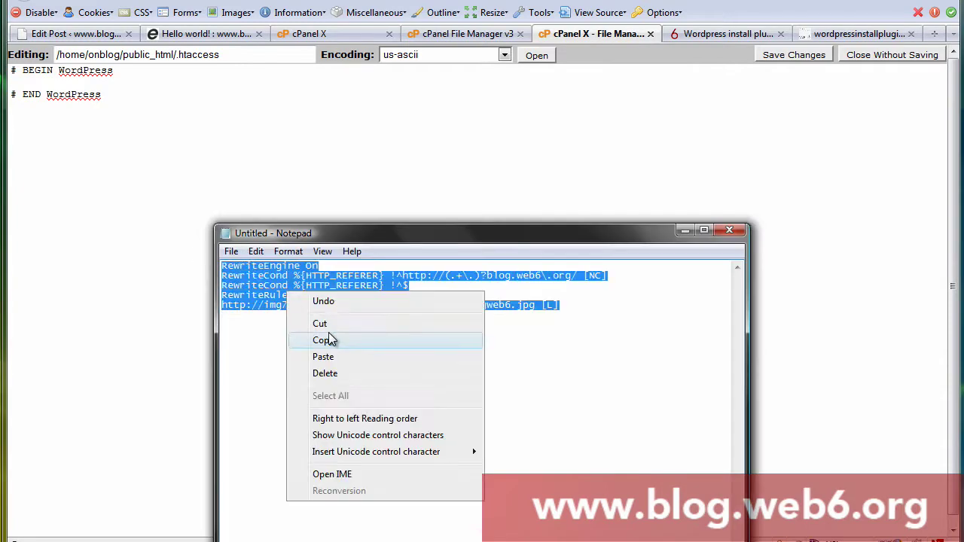
left_click(330, 340)
left_click(683, 231)
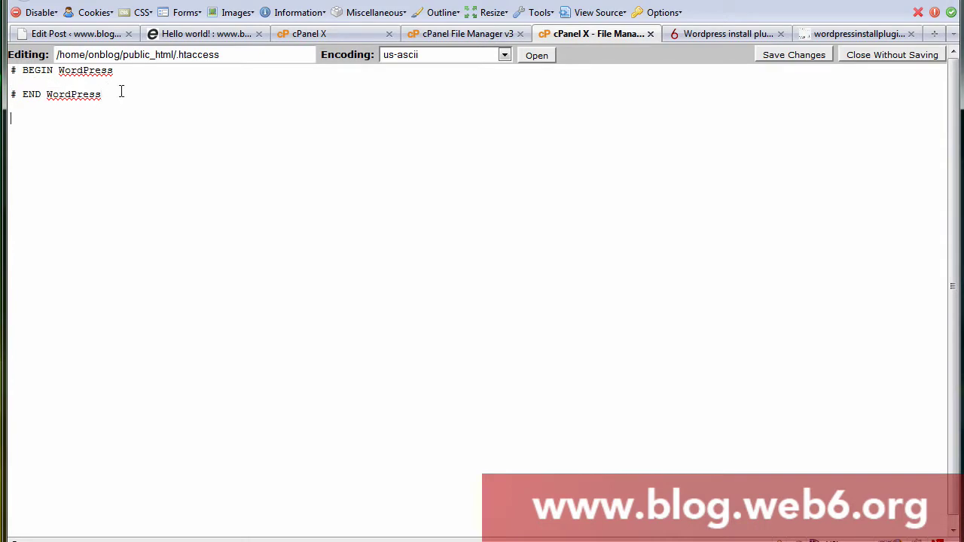
key("ctrl+v")
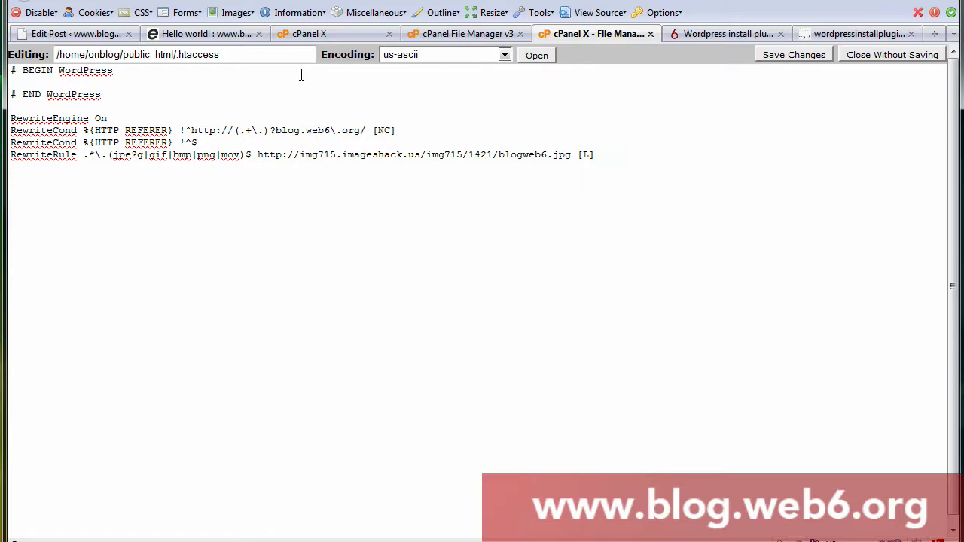
- Copy the live blog's address and paste it as a scratch line in .htaccess
left_click(202, 33)
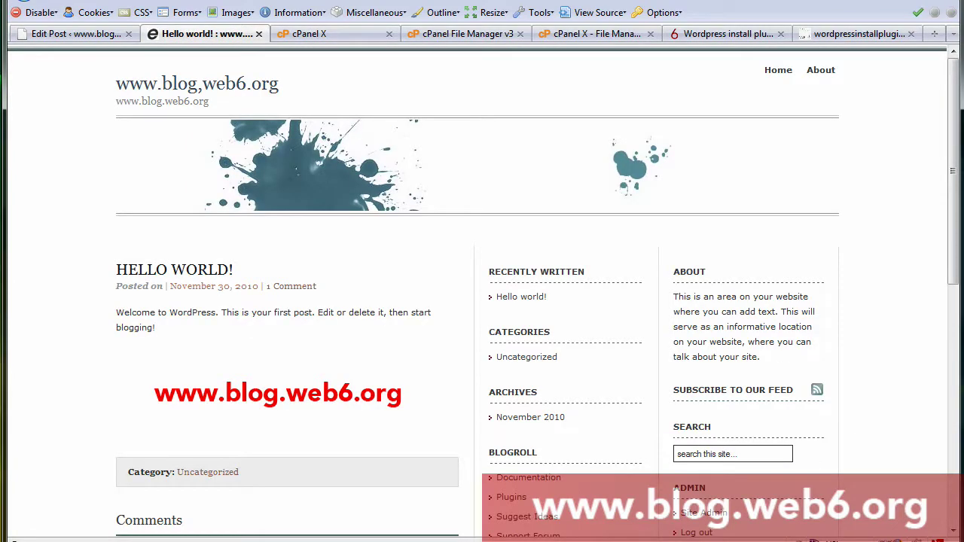
right_click(218, 3)
left_click(250, 41)
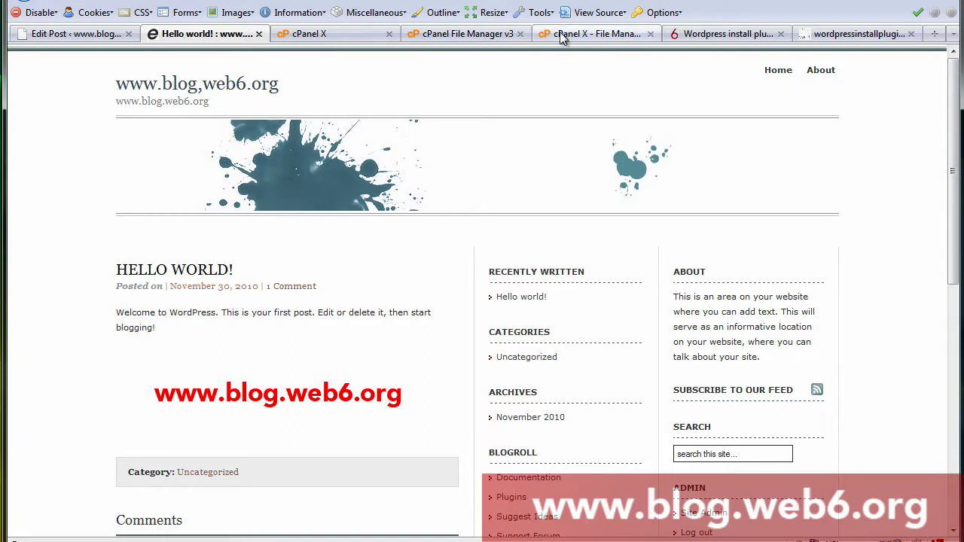
left_click(561, 34)
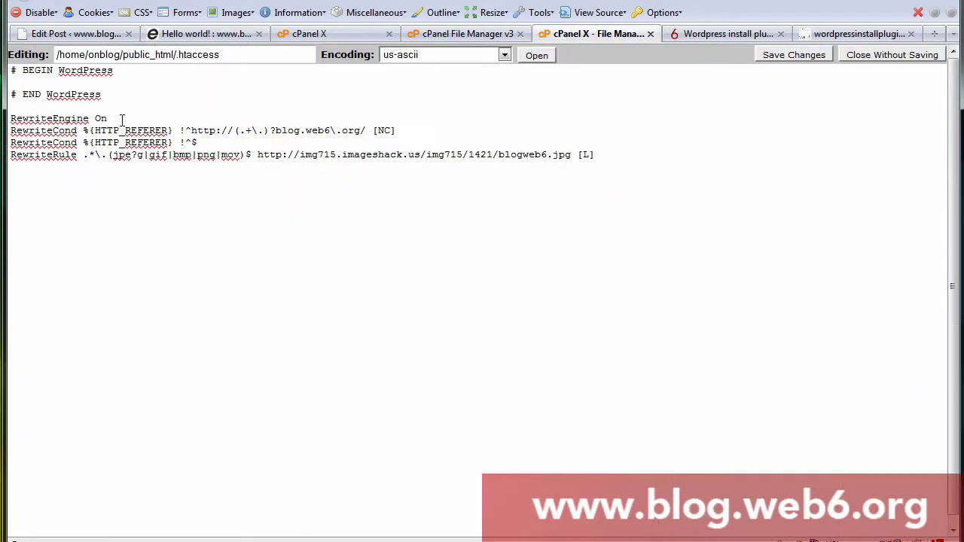
key("ctrl+v")
- Change the referer condition's blog.web6.org to onblog1.x10.mx
mouse_move(51, 179)
left_mouse_down()
mouse_move(13, 181)
mouse_move(54, 178)
left_mouse_up()
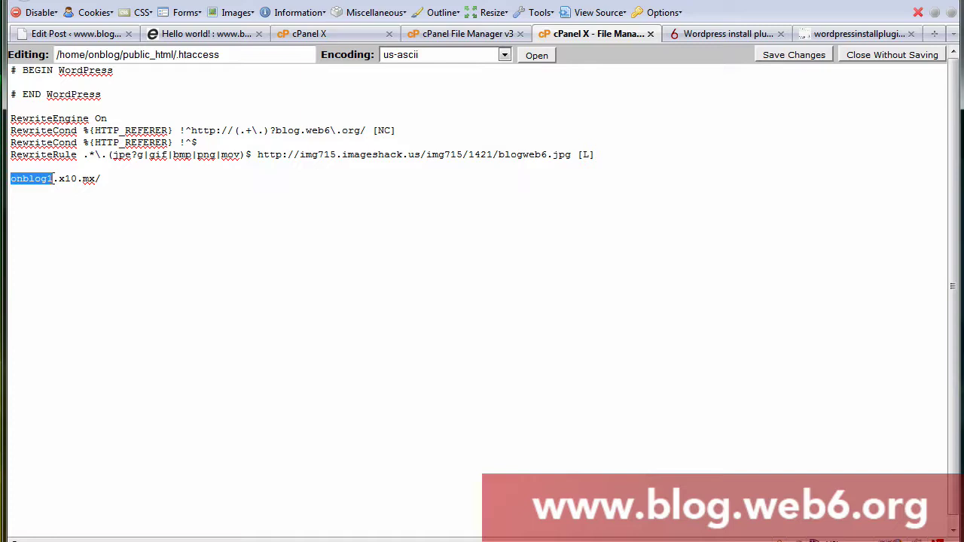
right_click(47, 179)
left_click(80, 229)
left_click_drag(301, 130, 275, 130)
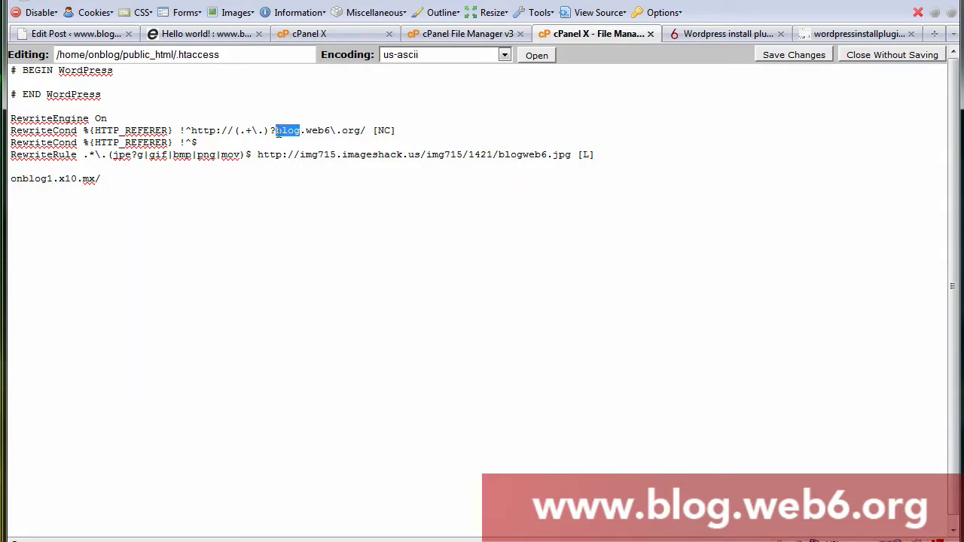
key("ctrl+v")
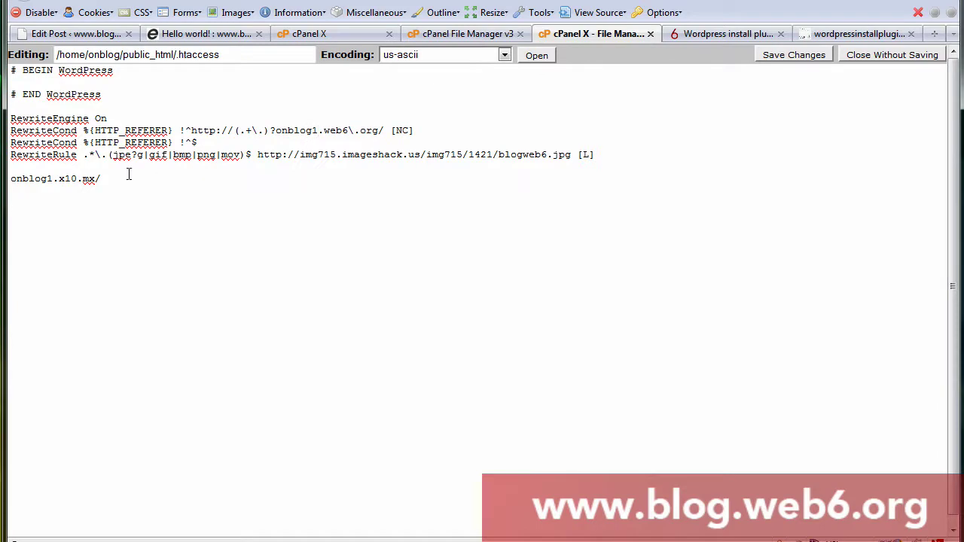
left_click_drag(59, 179, 76, 181)
right_click(61, 183)
left_click(104, 233)
left_click_drag(323, 131, 350, 132)
key("ctrl+v")
left_click_drag(351, 131, 372, 131)
type("mx")
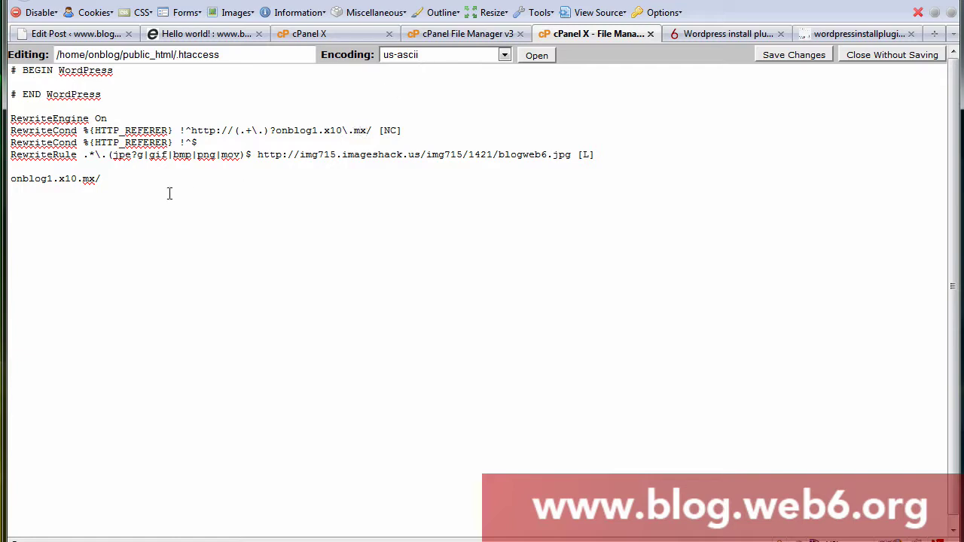
- Delete the scratch address line, check the replacement image URL, and save .htaccess
left_click_drag(127, 184, 10, 180)
key("Delete")
left_click_drag(258, 154, 570, 155)
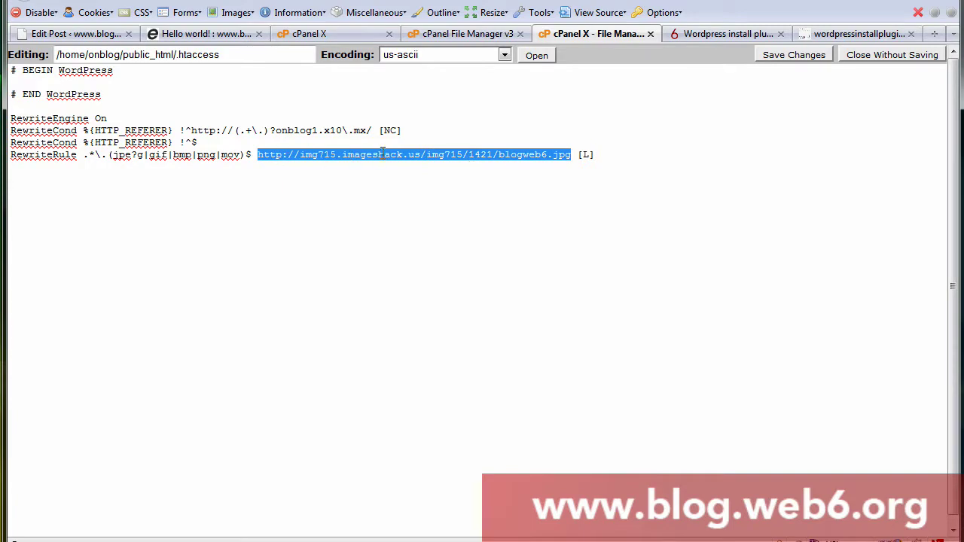
left_click(215, 33)
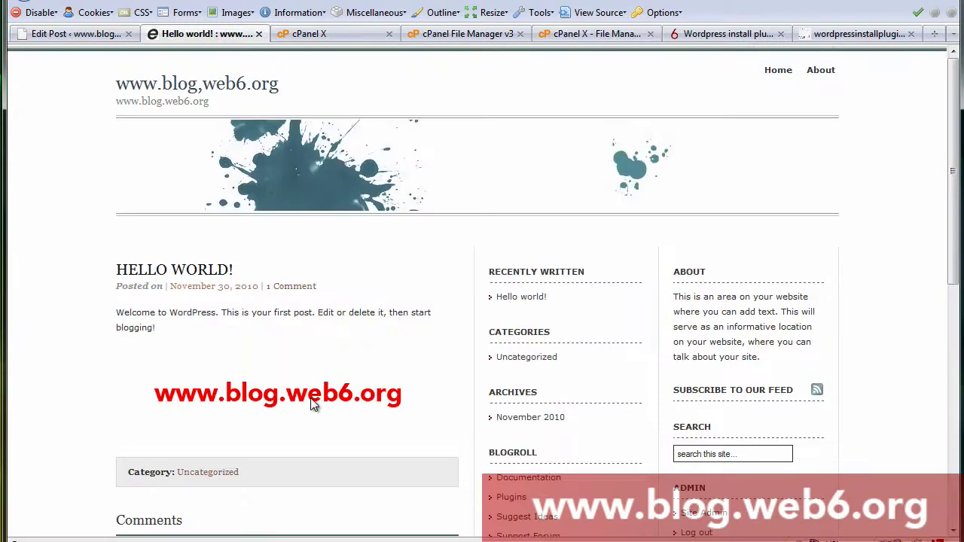
left_click(595, 34)
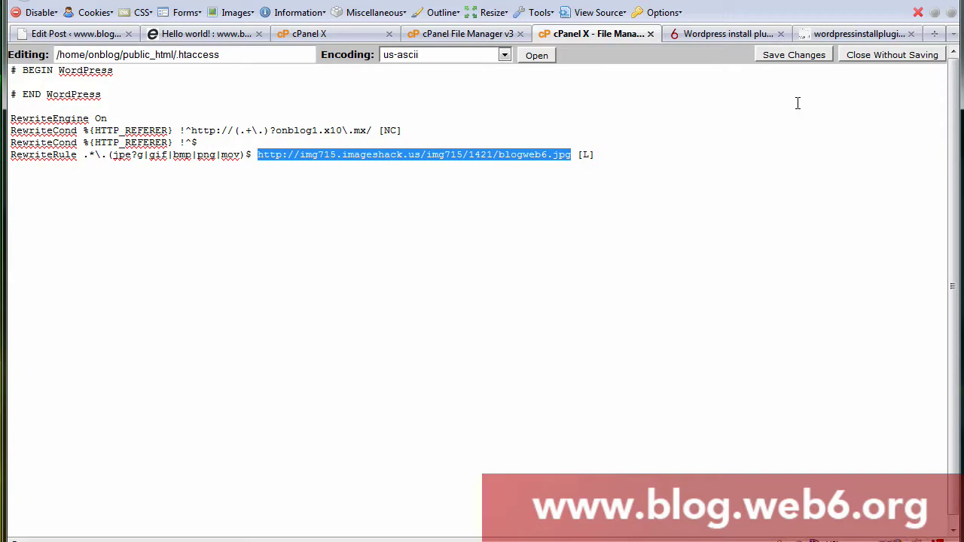
left_click(811, 58)
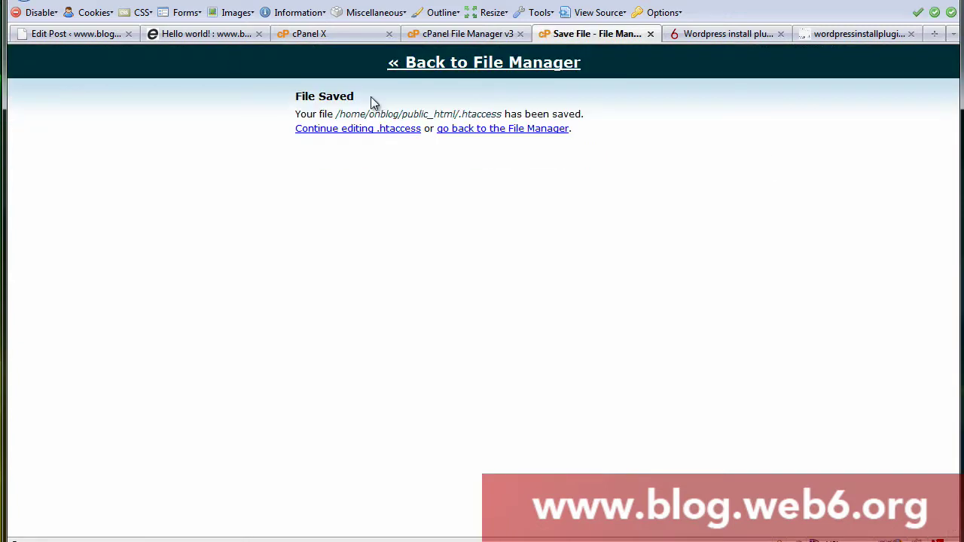
left_click(209, 31)
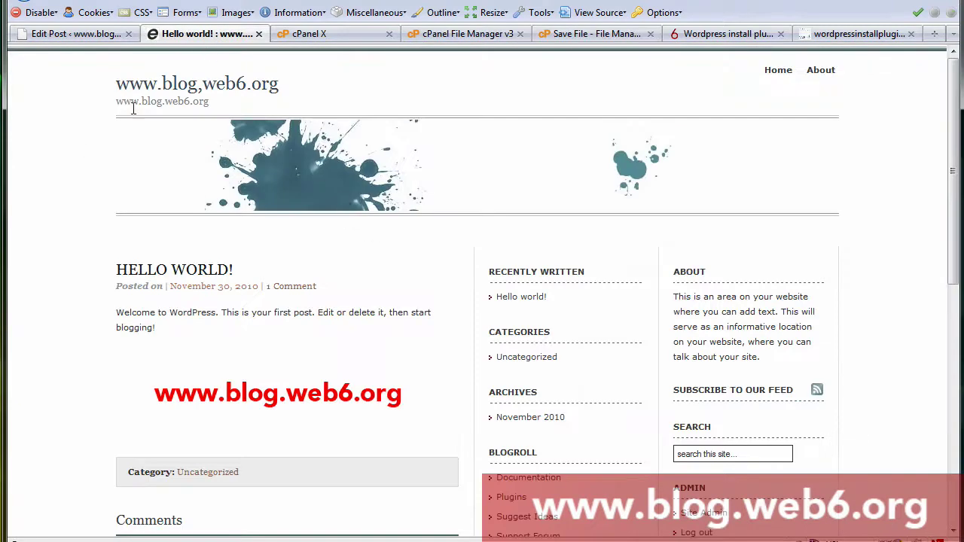
left_click(89, 34)
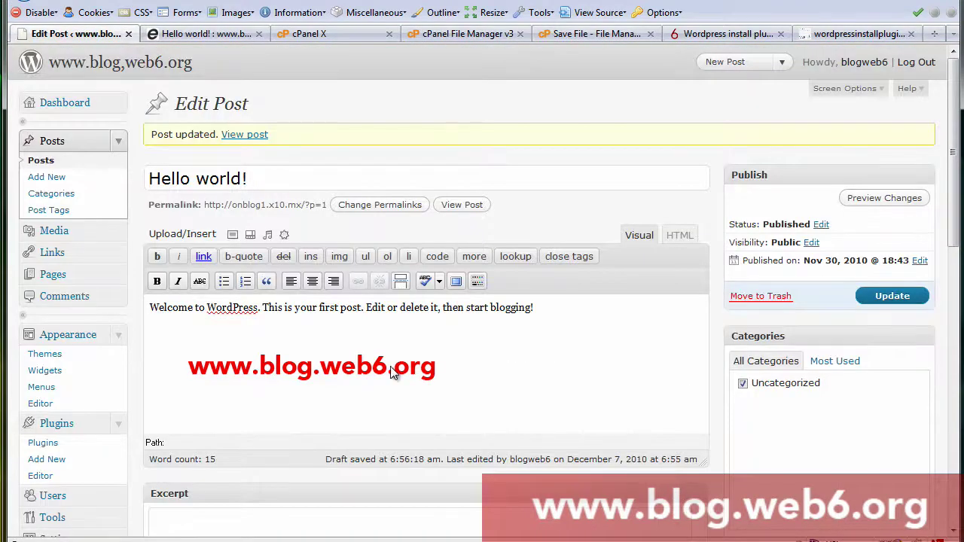
left_click(392, 372)
key("Delete")
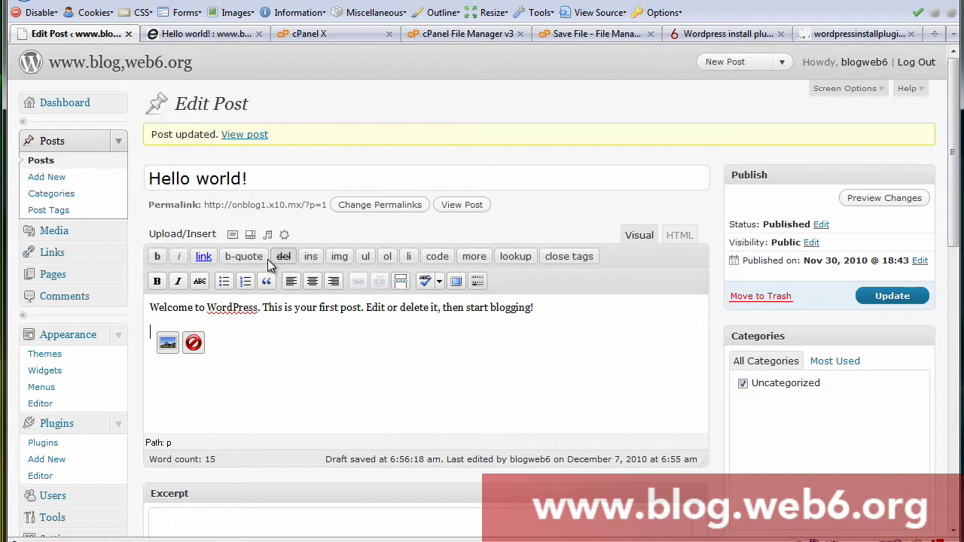
- Upload yourdomain.jpg from the computer and insert it into the post
left_click(234, 236)
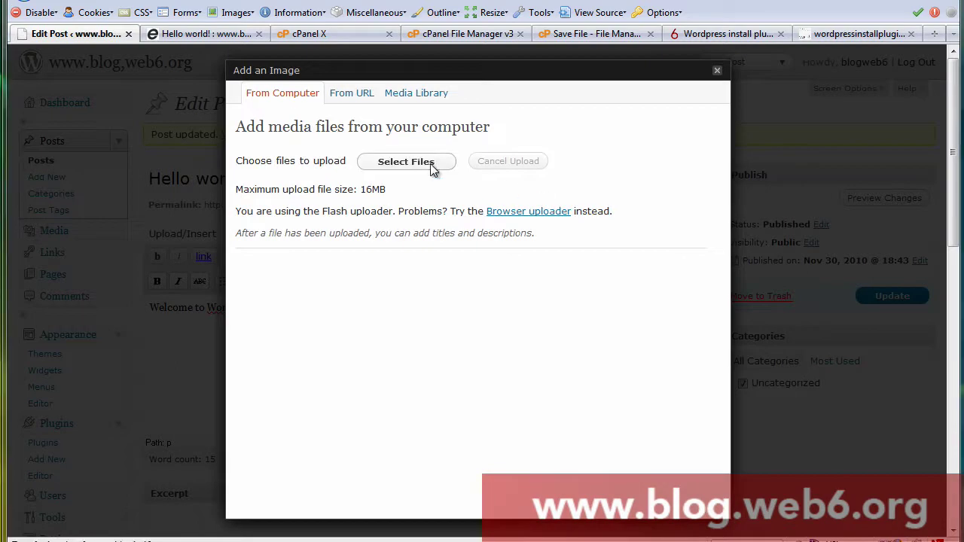
left_click(430, 163)
left_click_drag(419, 53, 419, 197)
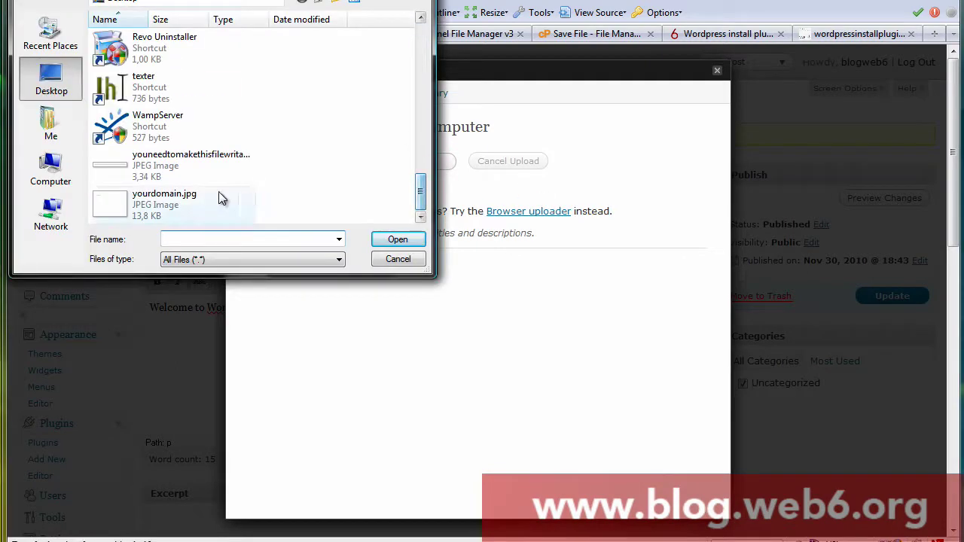
left_click(189, 204)
left_click(397, 238)
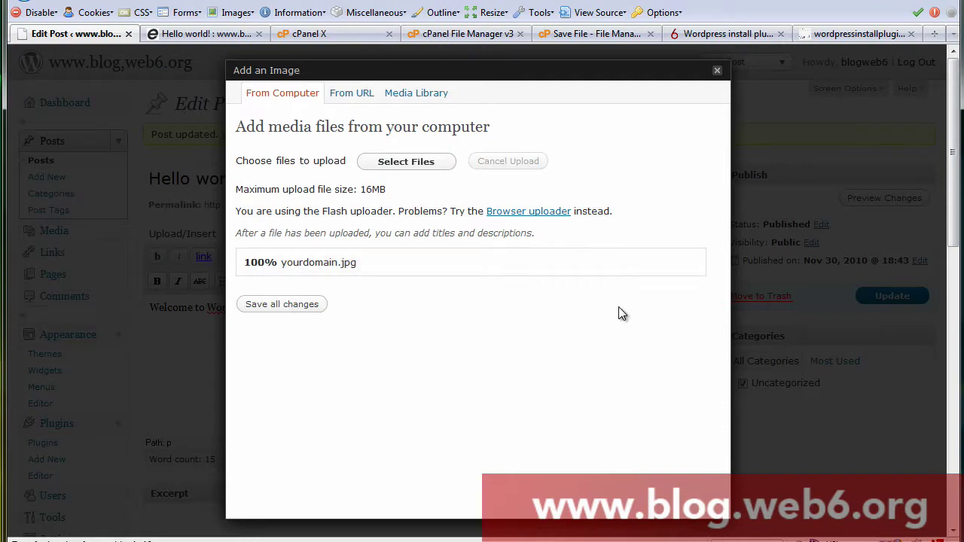
scroll(618, 307, "down", 3)
scroll(594, 304, "down", 1)
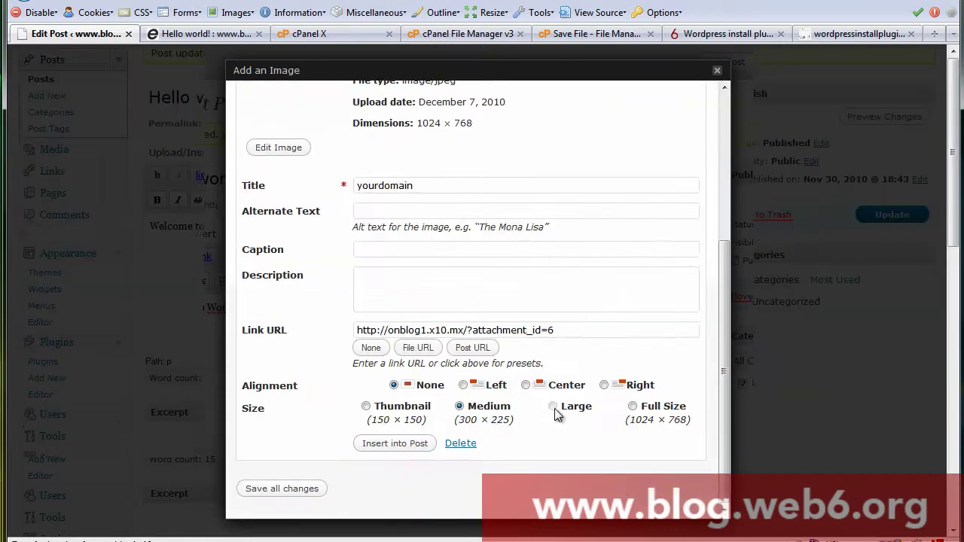
left_click(392, 449)
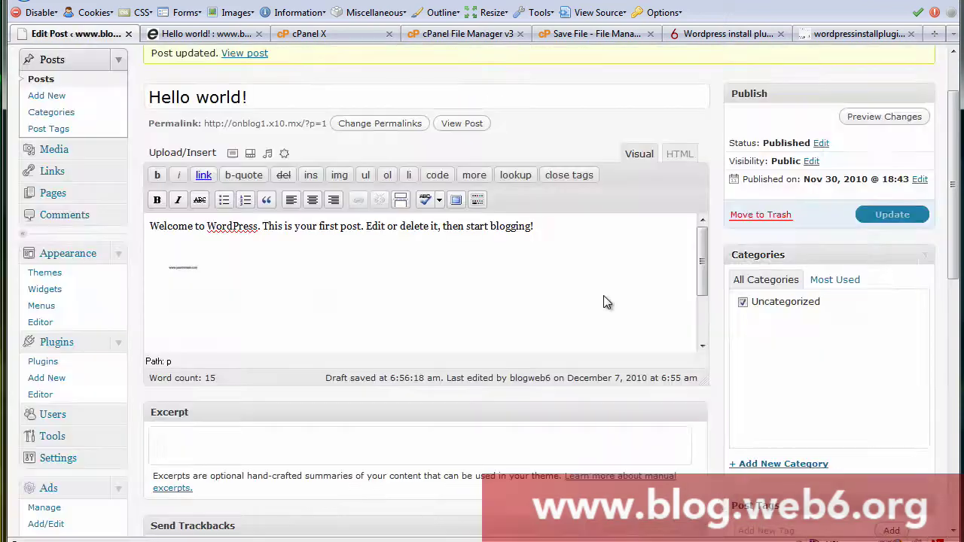
- Save the edited post and reload the Hello world post to refresh its image
left_click(891, 215)
left_click(204, 33)
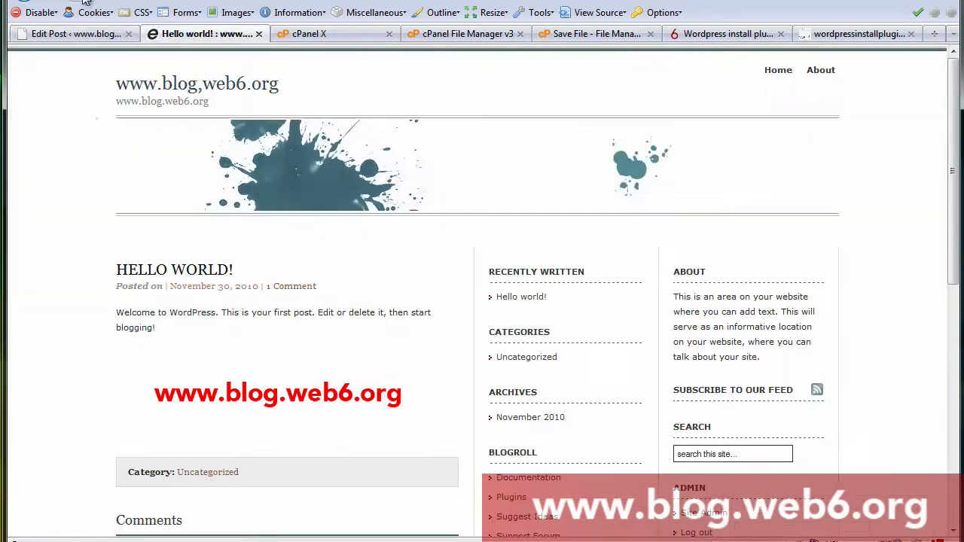
key("F5")
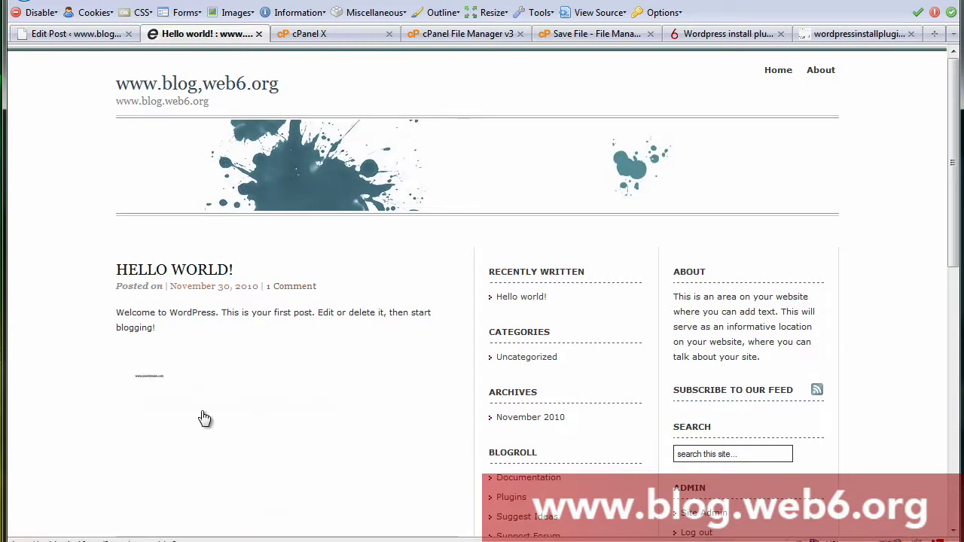
- Open the page linked from the post image and inspect the image's HTML in Firebug
left_click(136, 397)
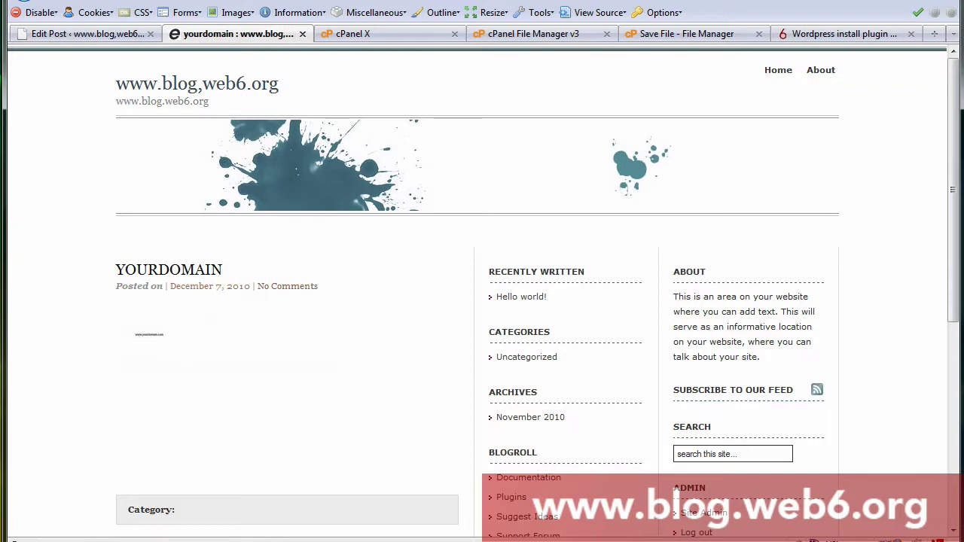
key("F12")
scroll(156, 351, "down", 4)
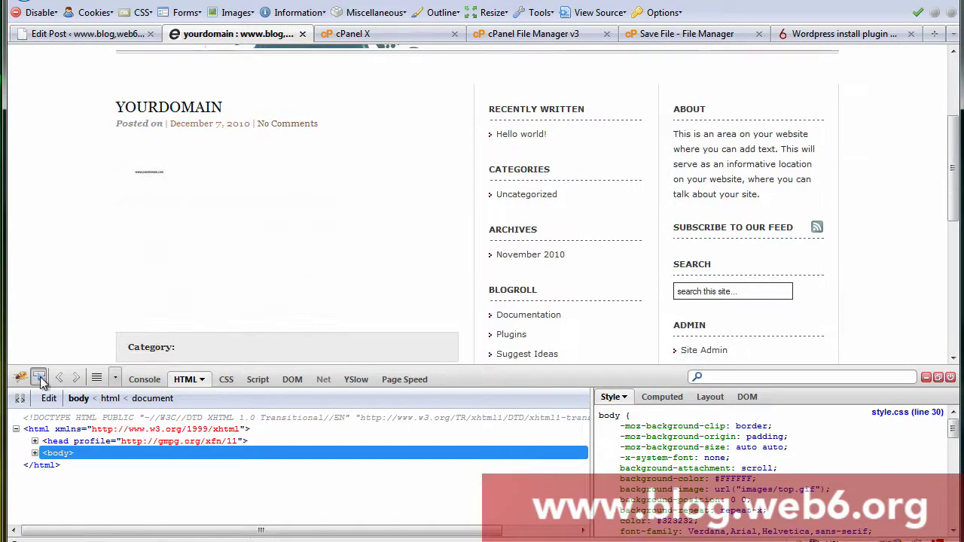
left_click(41, 382)
left_click(151, 204)
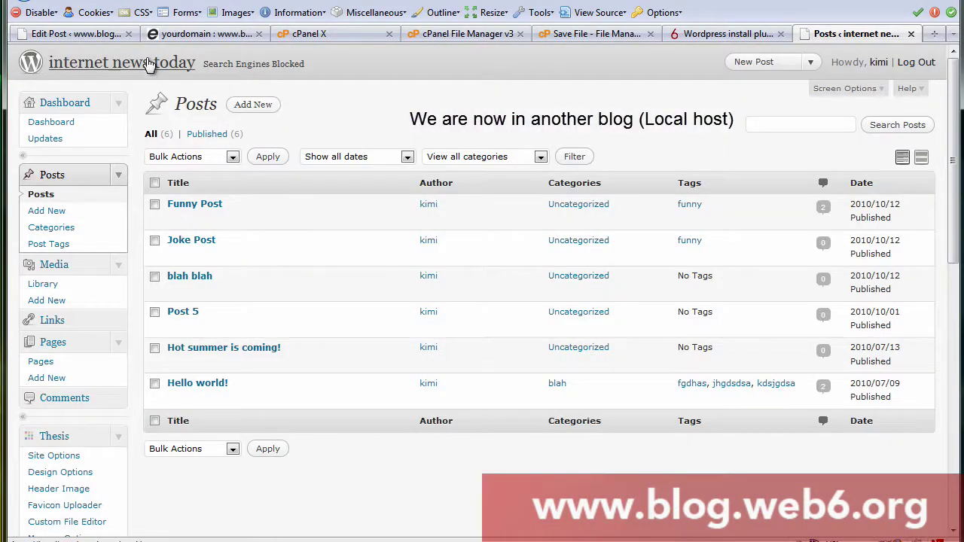
- View Funny Post on the blog front page in a new tab, then return to the admin Posts list
left_click(934, 33)
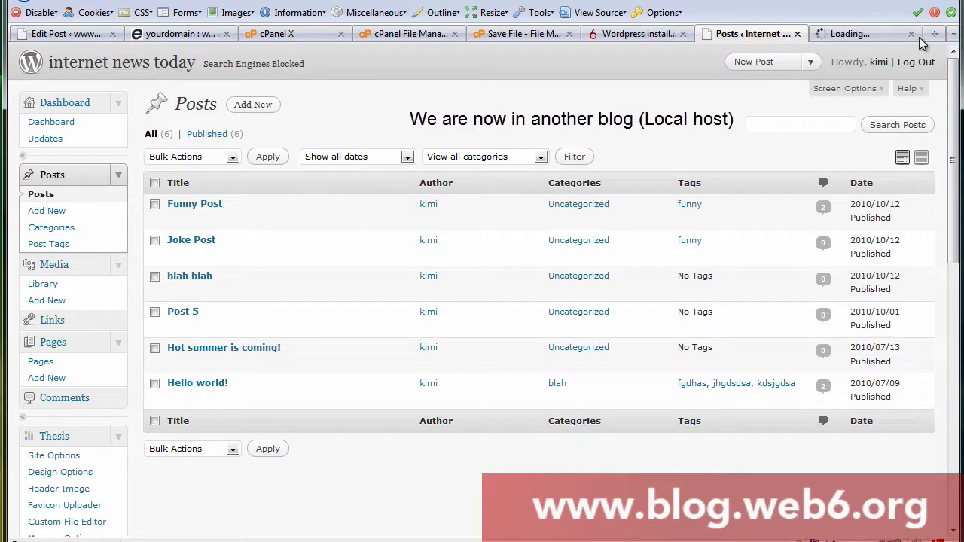
left_click(863, 34)
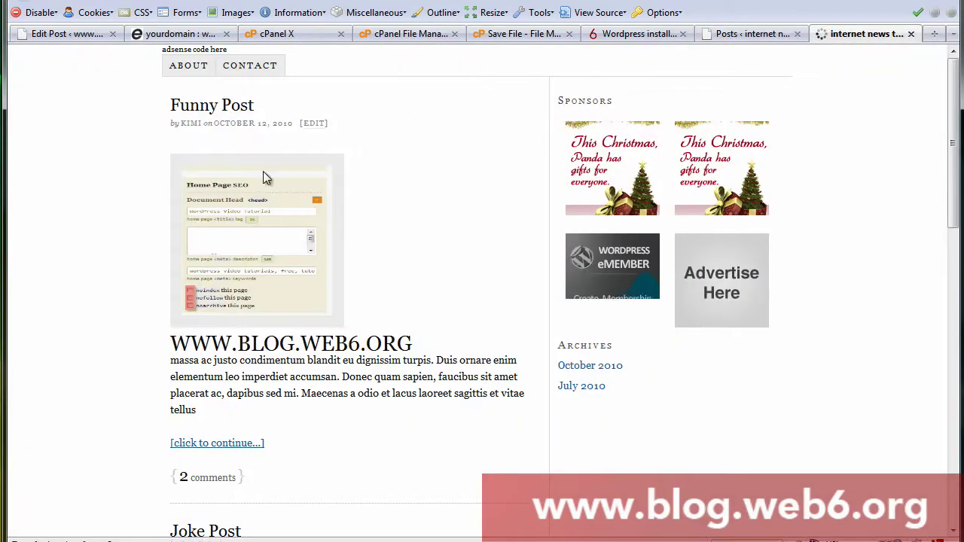
scroll(328, 317, "down", 3)
scroll(301, 301, "up", 1)
scroll(297, 296, "up", 1)
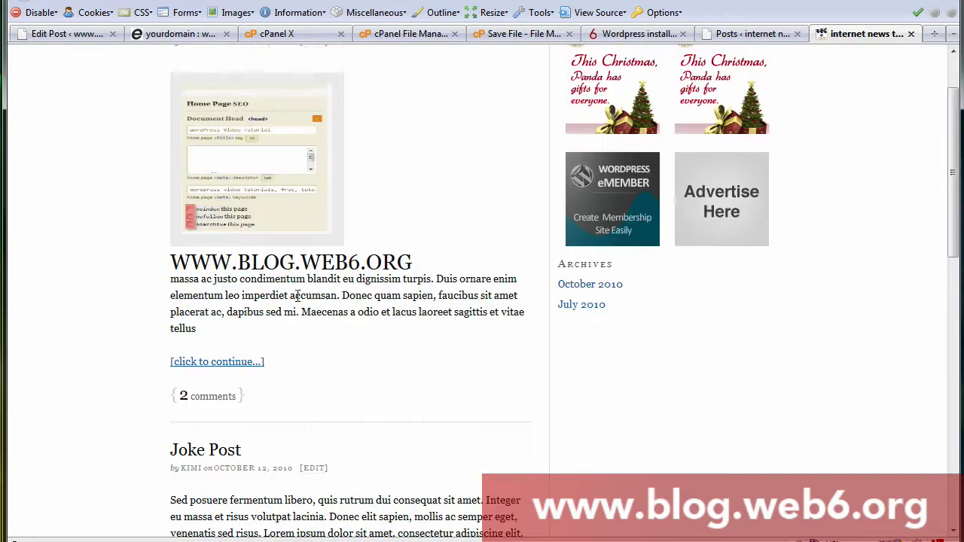
scroll(305, 226, "up", 1)
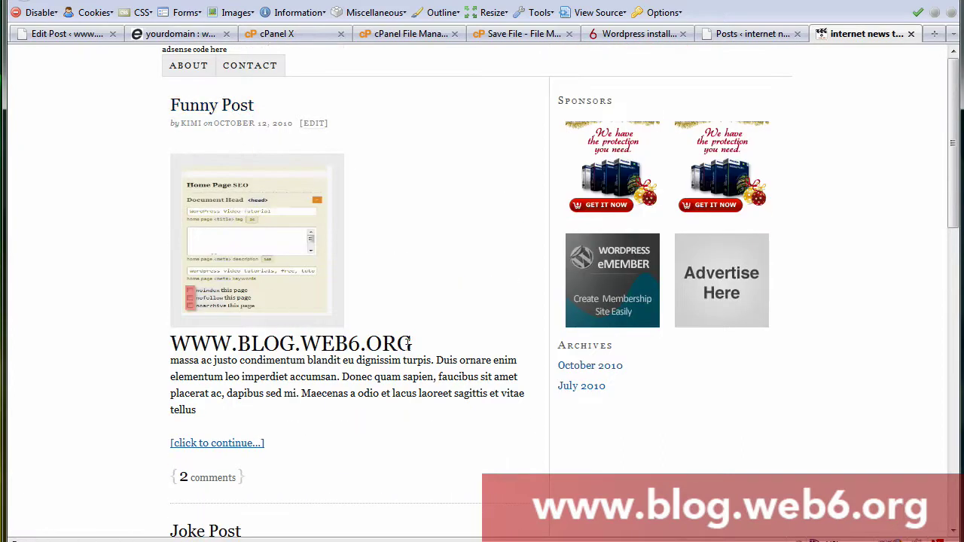
left_click_drag(419, 349, 169, 344)
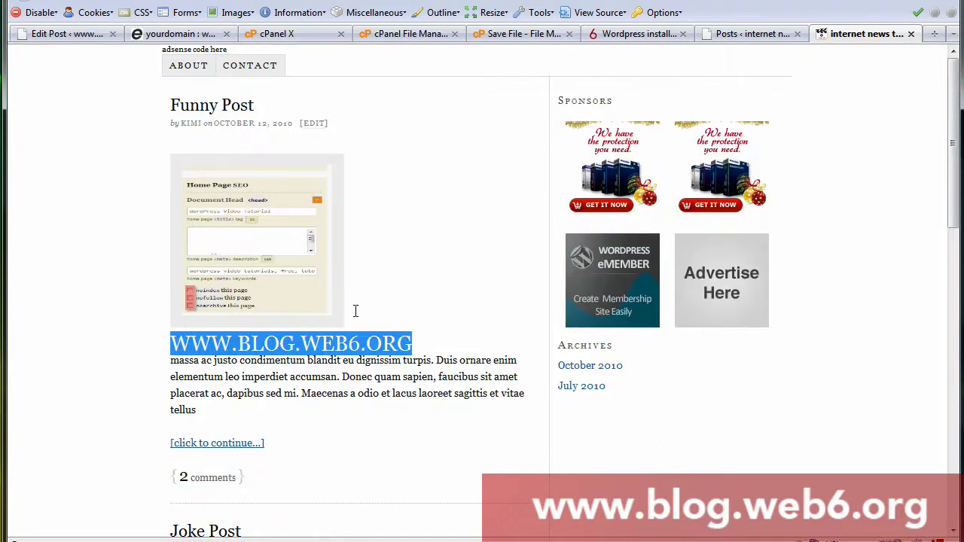
left_click(736, 35)
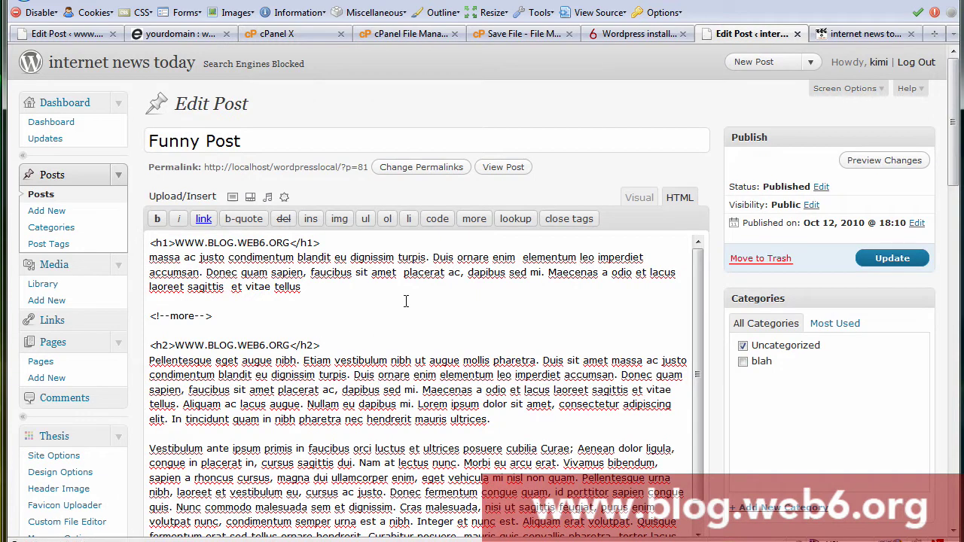
- Insert yourdomain-300x225.jpg from onblog1.x10.mx by URL below the h2 heading and update Funny Post
key("Return")
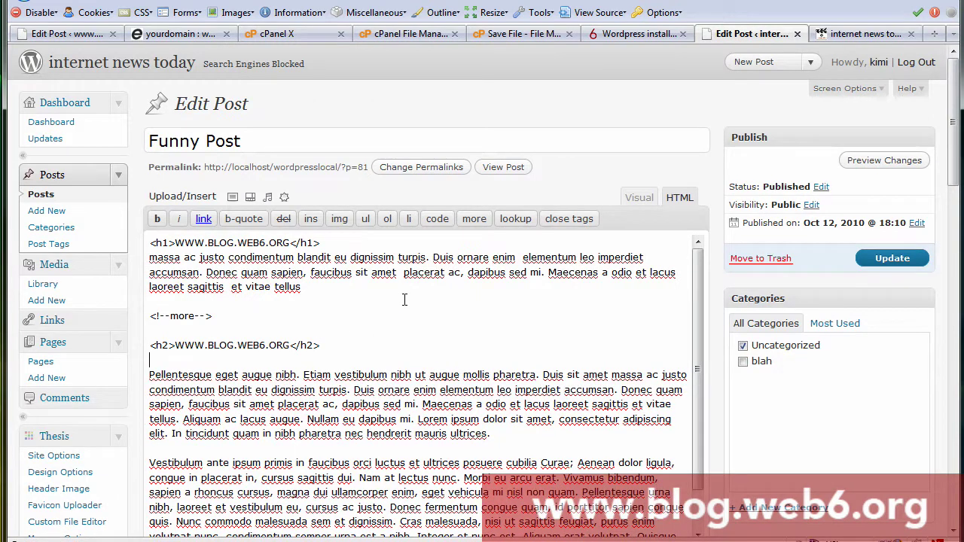
left_click(234, 198)
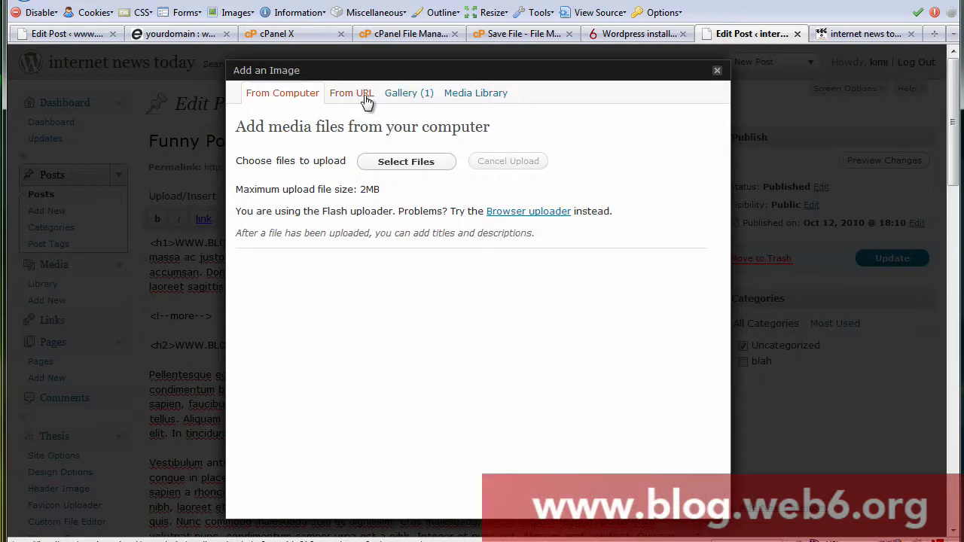
left_click(362, 98)
left_click(380, 197)
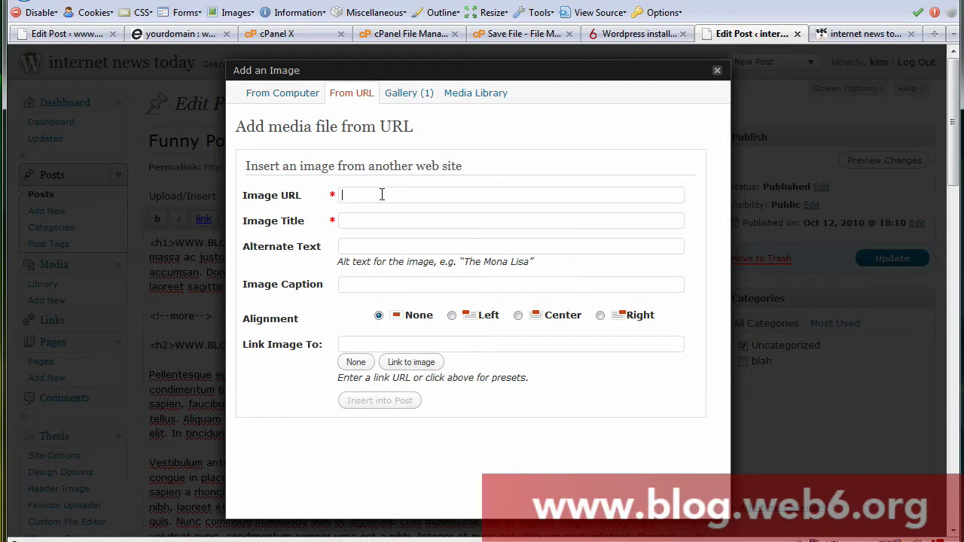
key("ctrl+v")
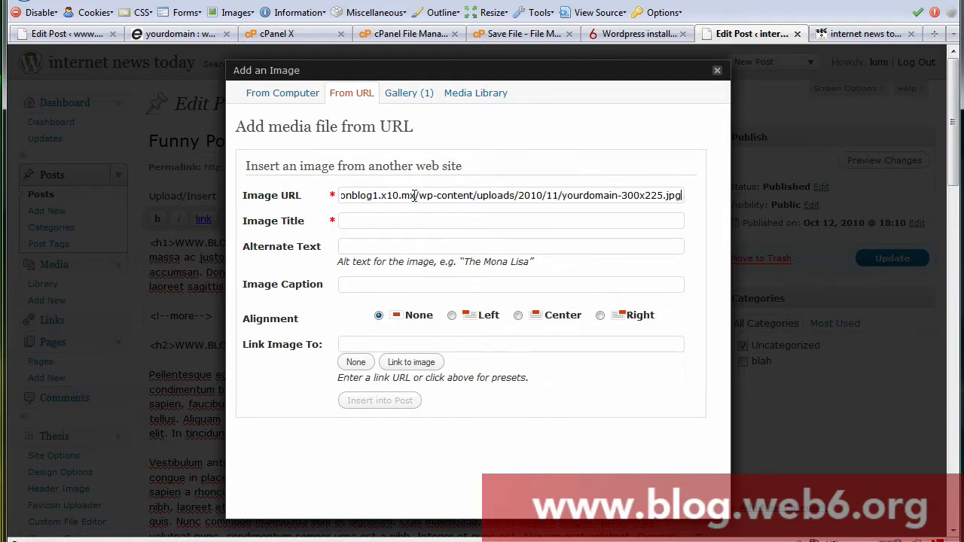
left_click_drag(414, 196, 276, 198)
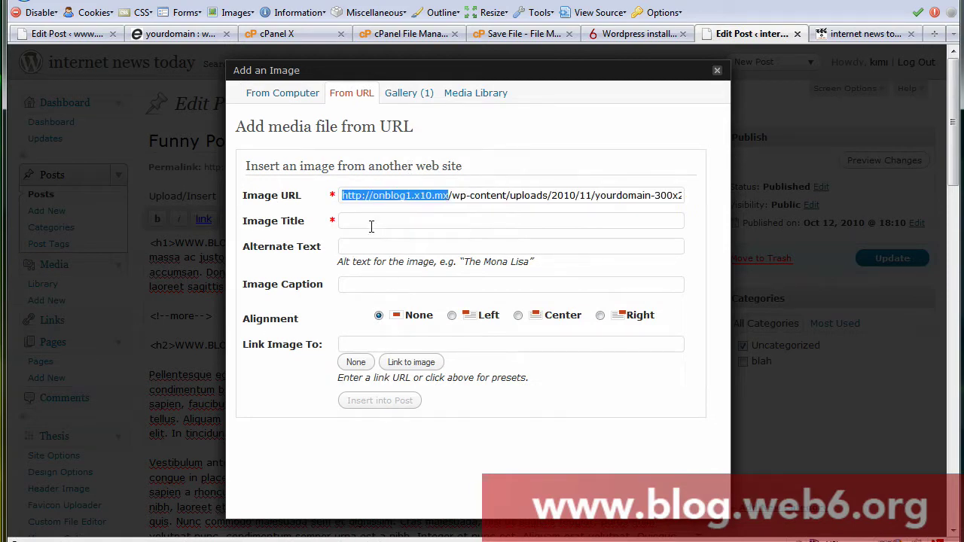
left_click(370, 226)
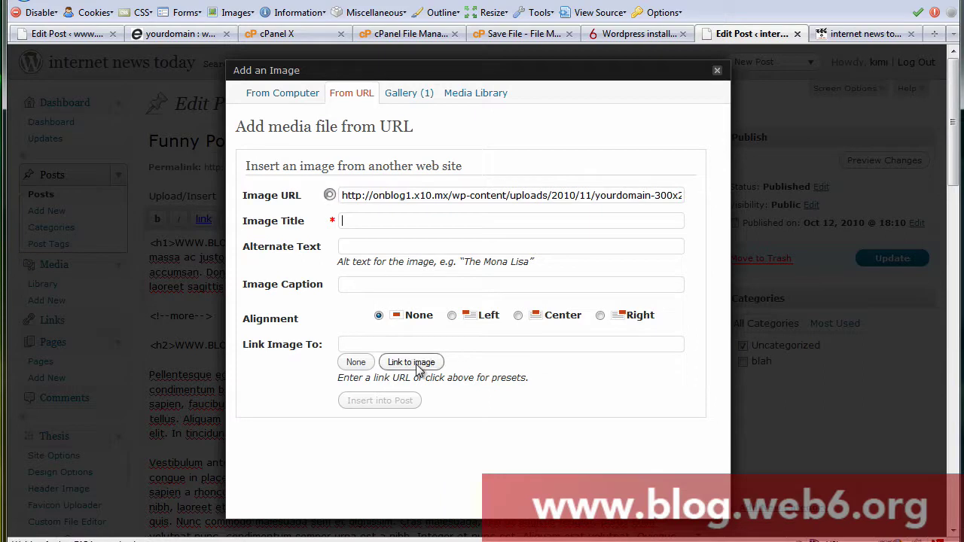
left_click(386, 410)
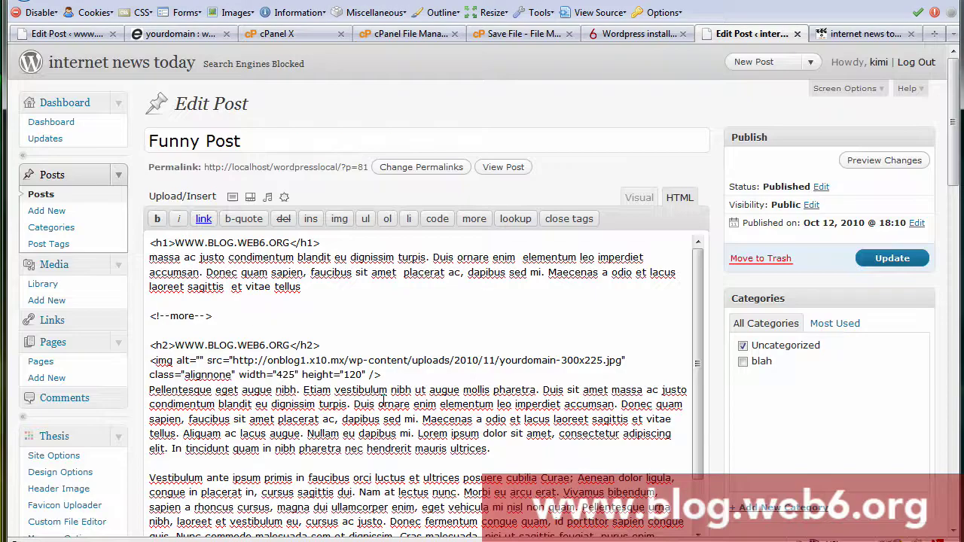
left_click(885, 259)
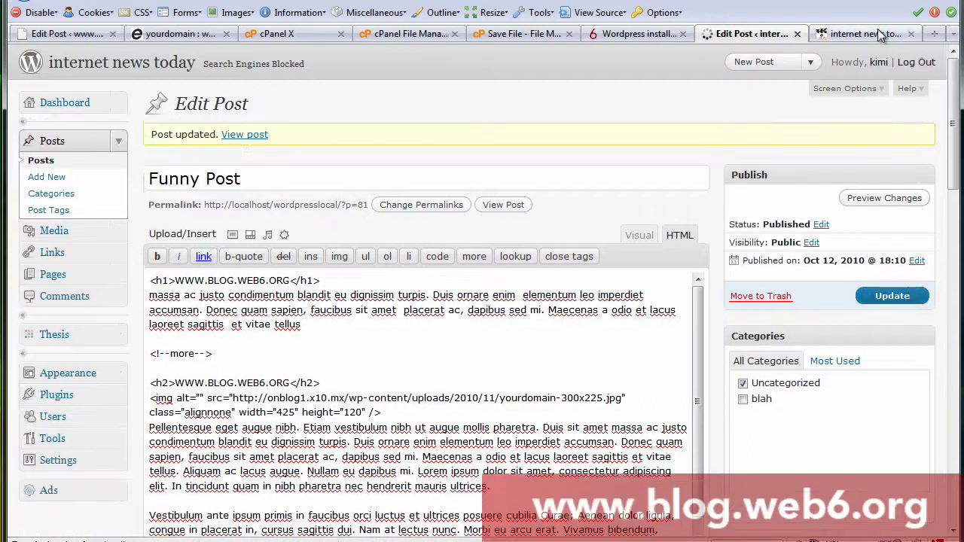
left_click(866, 34)
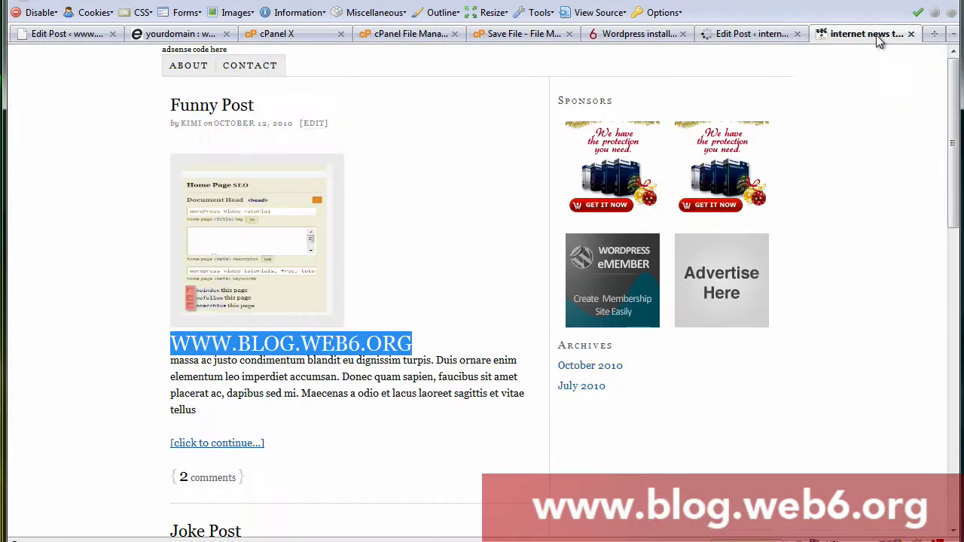
left_click(242, 106)
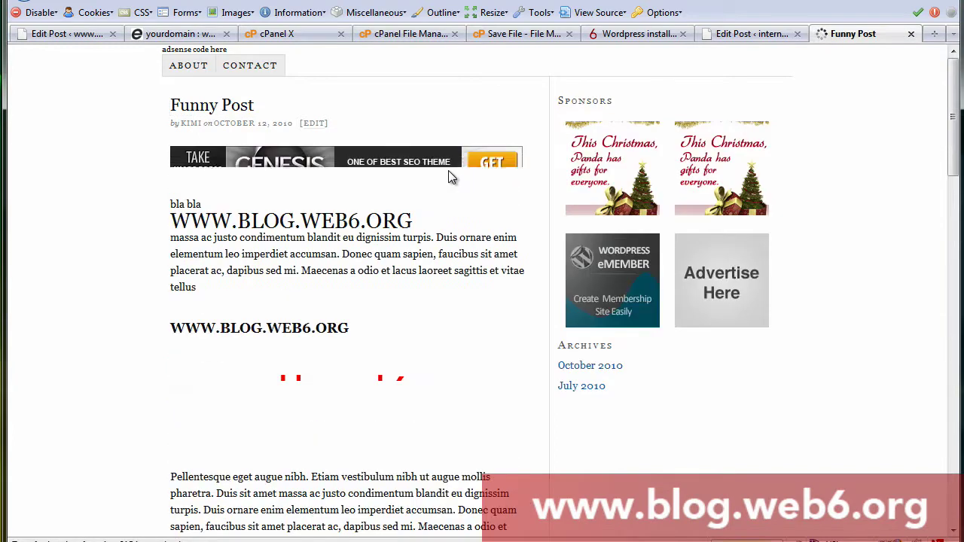
scroll(467, 215, "down", 2)
scroll(466, 216, "down", 2)
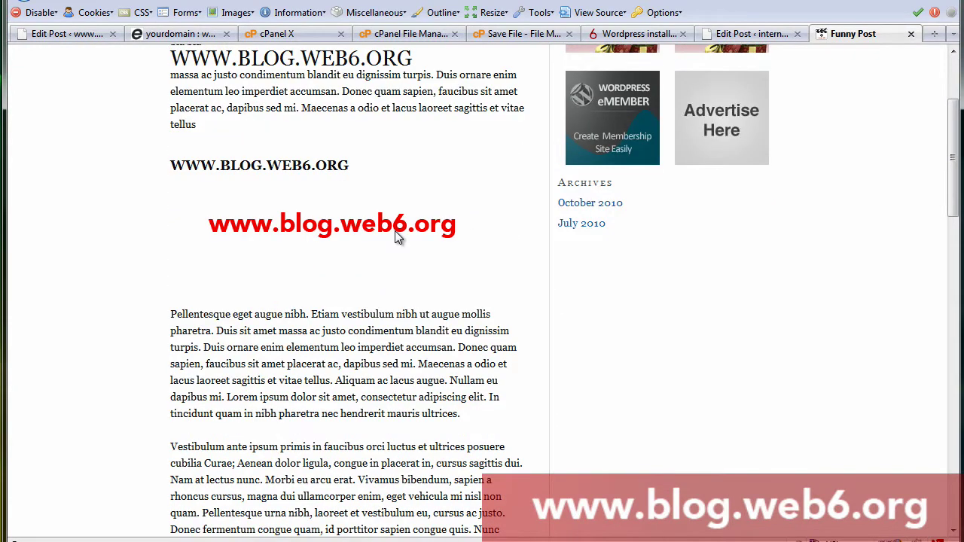
scroll(418, 241, "down", 4)
scroll(426, 226, "up", 4)
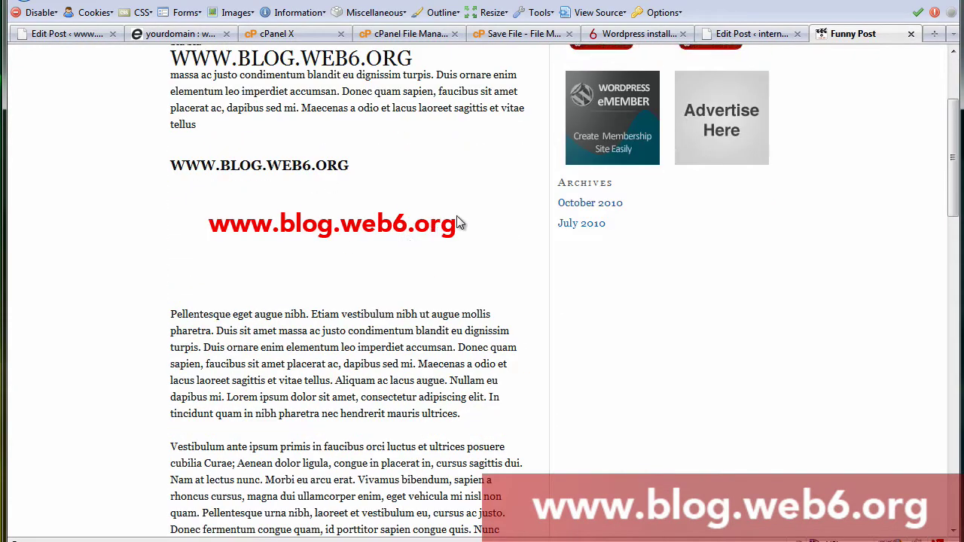